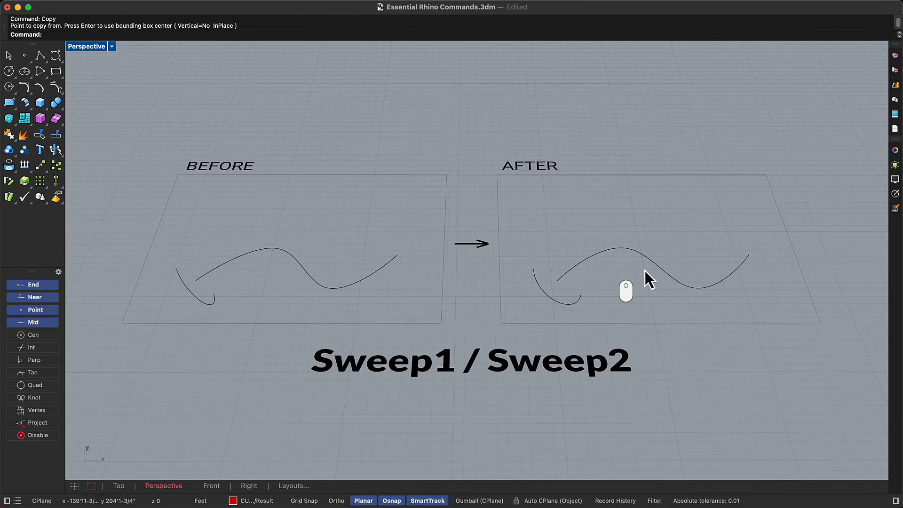
Sweep the short curved profile along the wavy rail curve in the AFTER frame using Sweep1.
text(Sweep1)
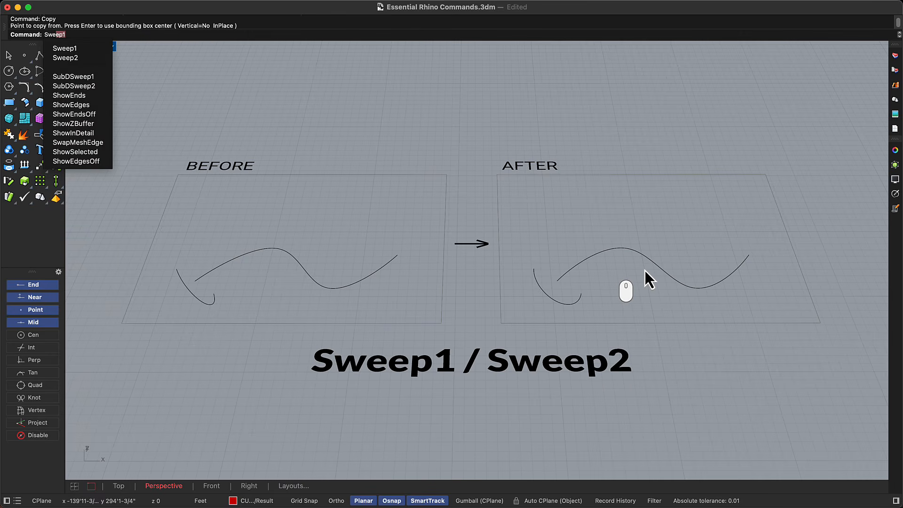
key(Return)
click(656, 261)
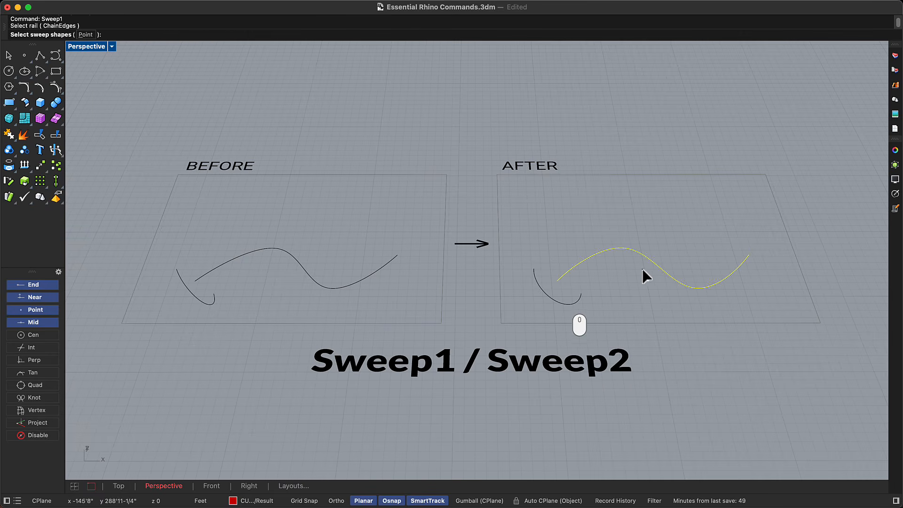
click(566, 304)
key(Return)
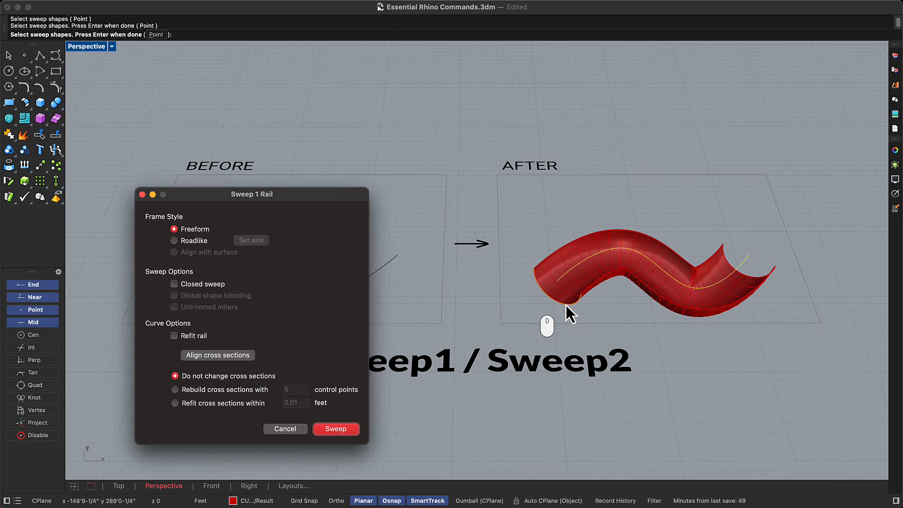
Use PushPull on the rectangular region on top of the AFTER box and set its extrusion distance freehand.
key(Return)
text(P)
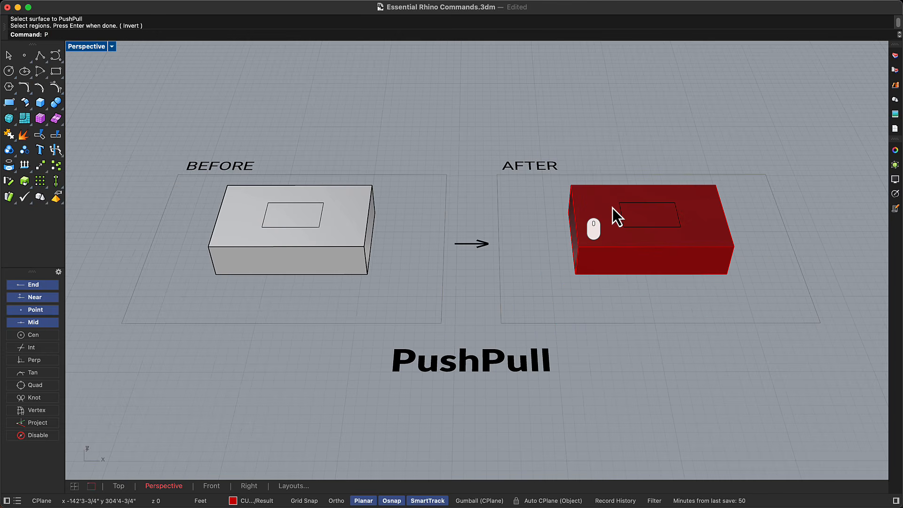
text(ushPull)
key(Return)
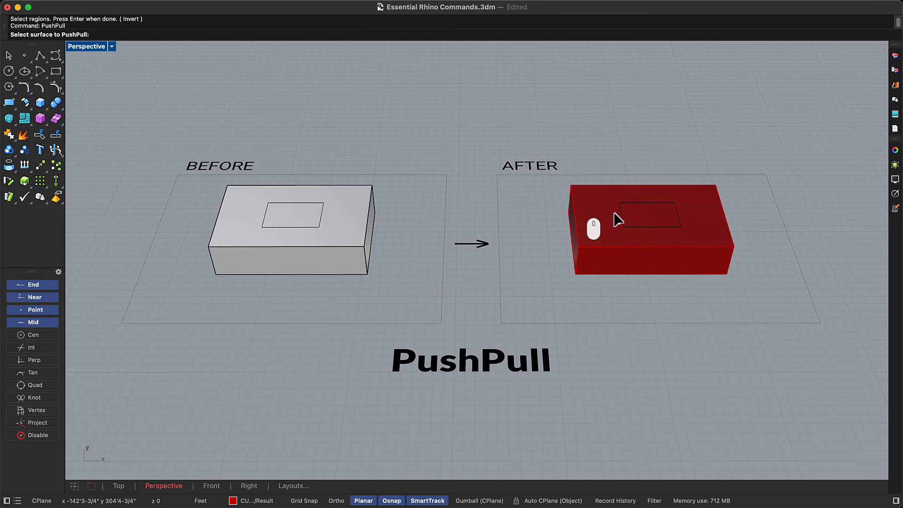
click(615, 216)
key(Return)
click(661, 167)
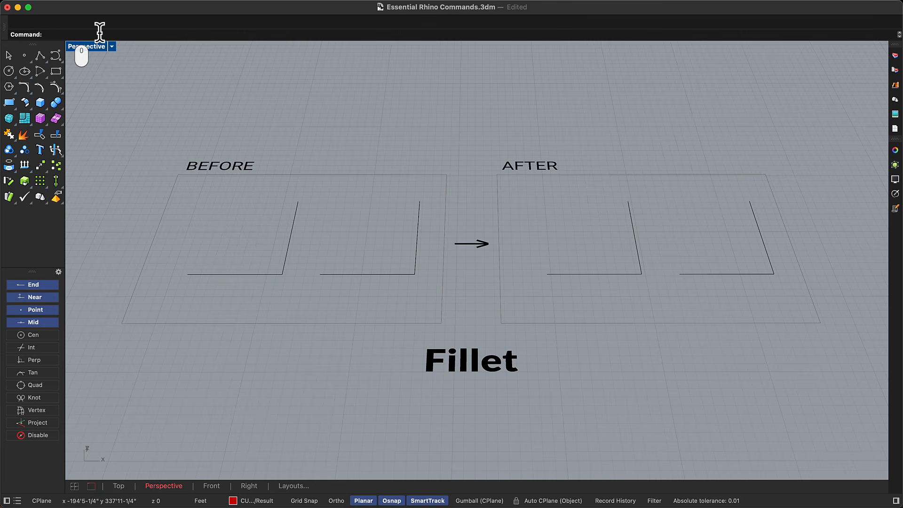
Fillet the corner between the first pair of lines in the AFTER frame with a radius of 5.
text(Fillet)
key(Return)
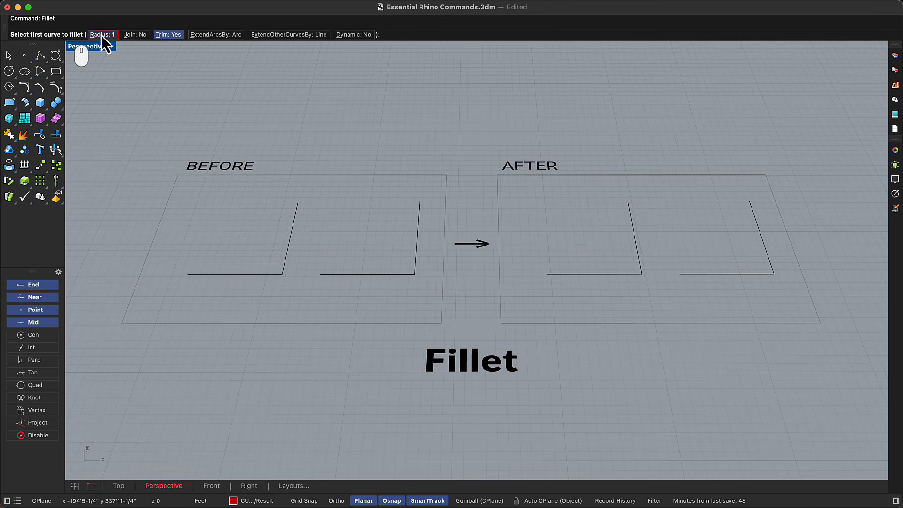
click(102, 36)
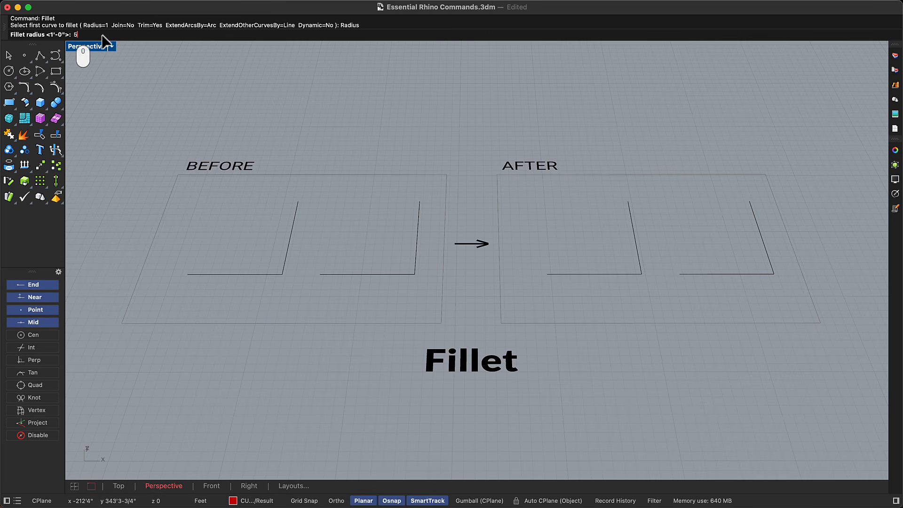
text(5)
key(Return)
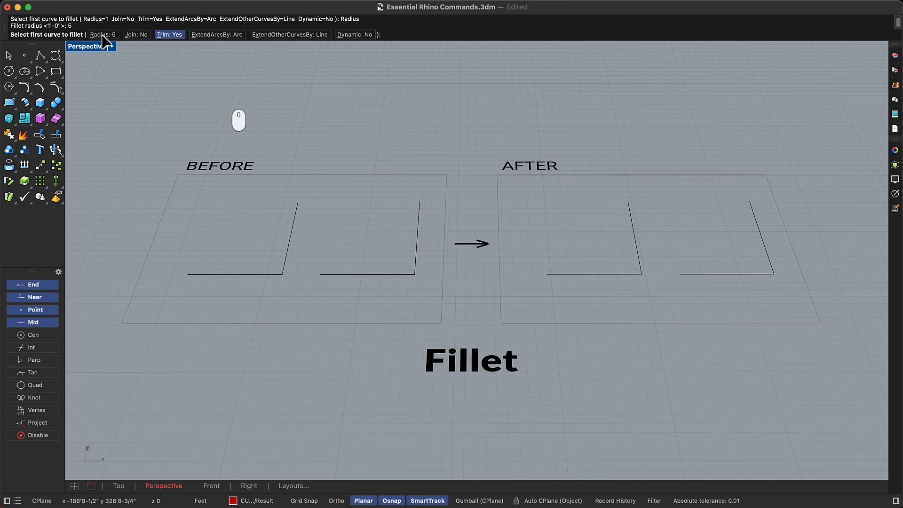
click(567, 274)
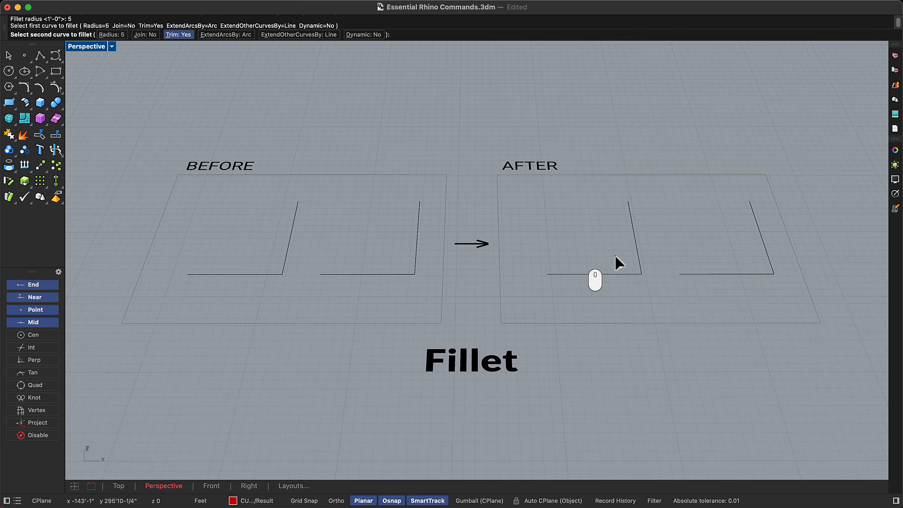
click(636, 248)
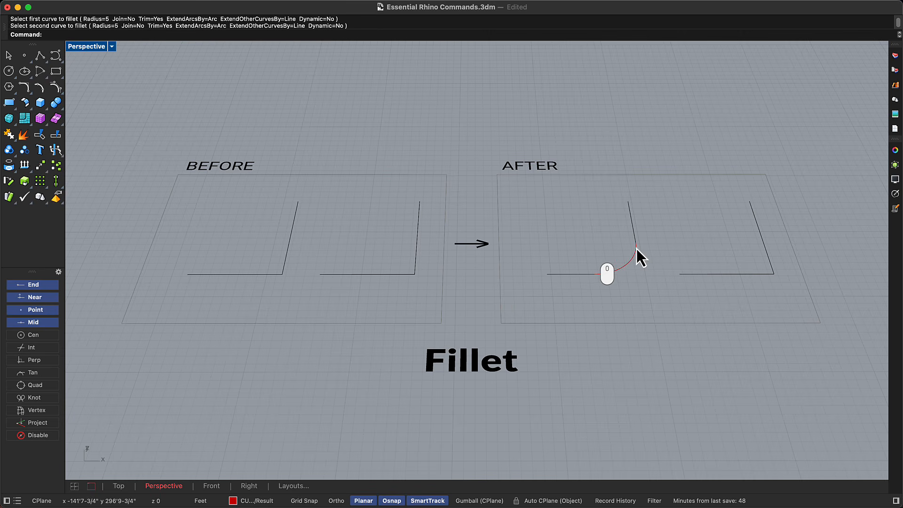
Fillet the corner between the second pair of lines in the AFTER frame with the same radius.
click(736, 273)
key(Return)
click(735, 272)
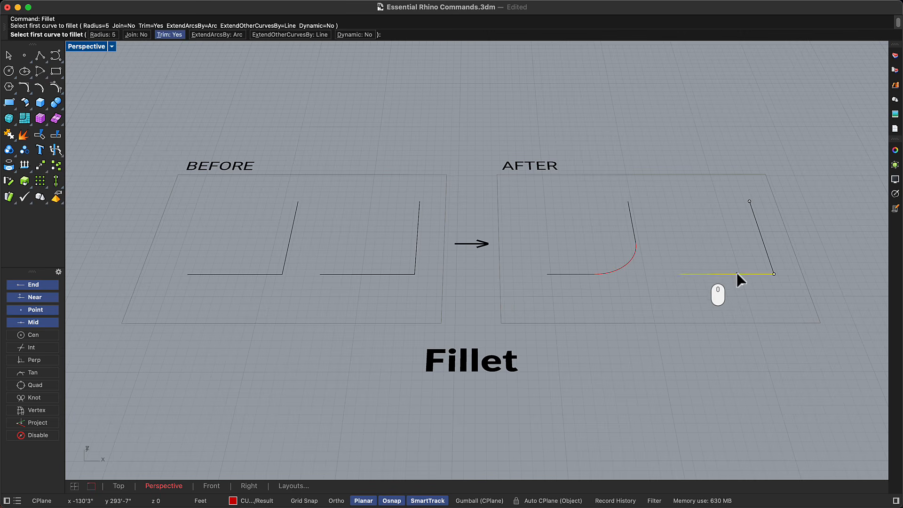
click(764, 254)
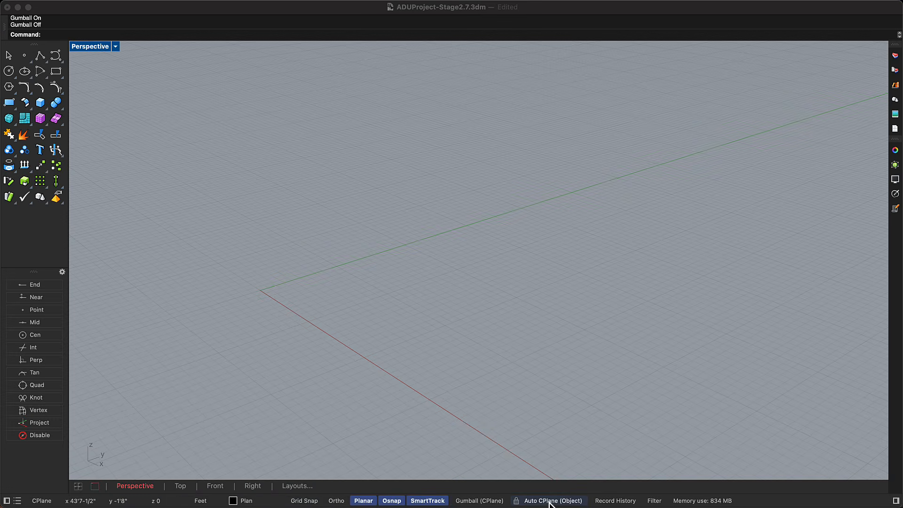
Turn off Planar and SmartTrack, and turn on Grid Snap and Gumball.
click(372, 503)
click(372, 502)
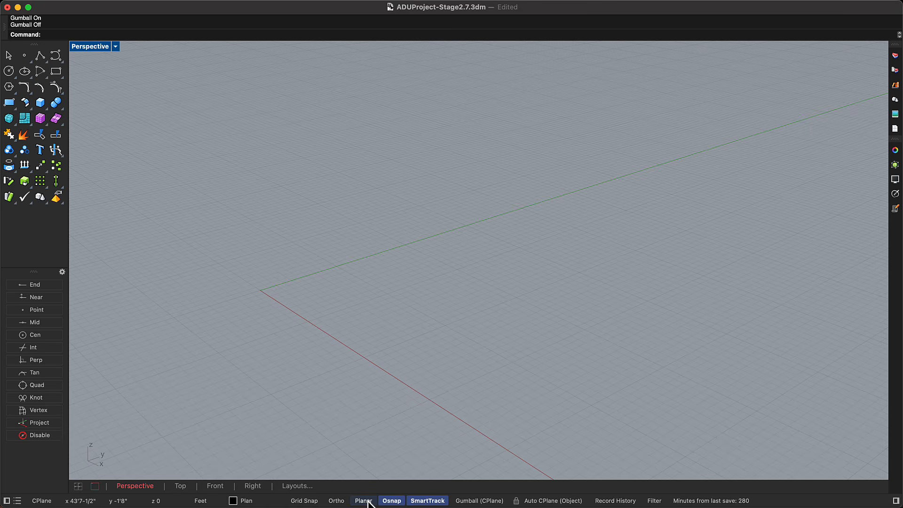
click(413, 501)
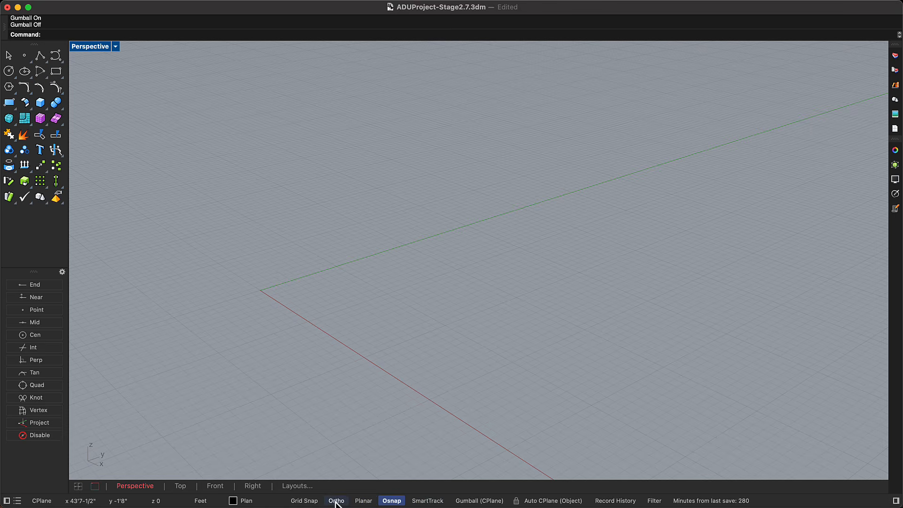
click(316, 501)
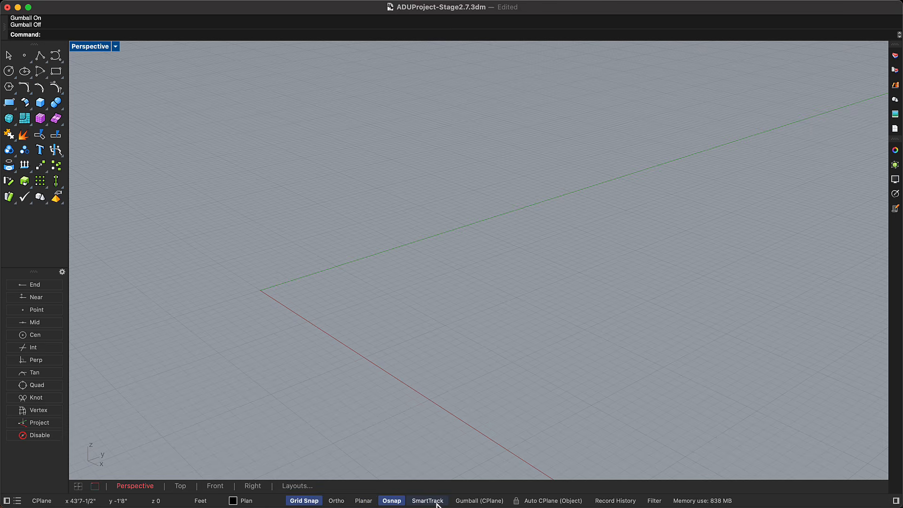
click(479, 501)
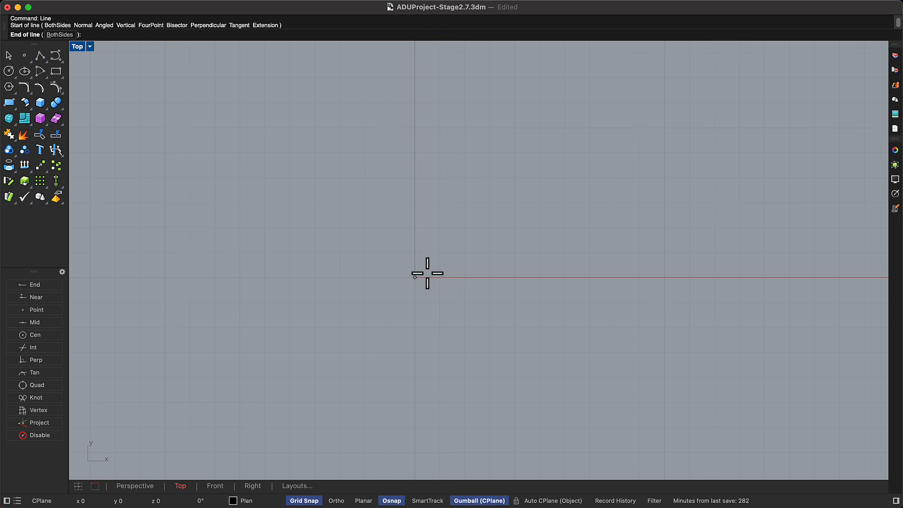
Draw three grid-snapped lines from the origin: a diagonal to 4', 4', and one 4' long along each positive axis.
click(414, 278)
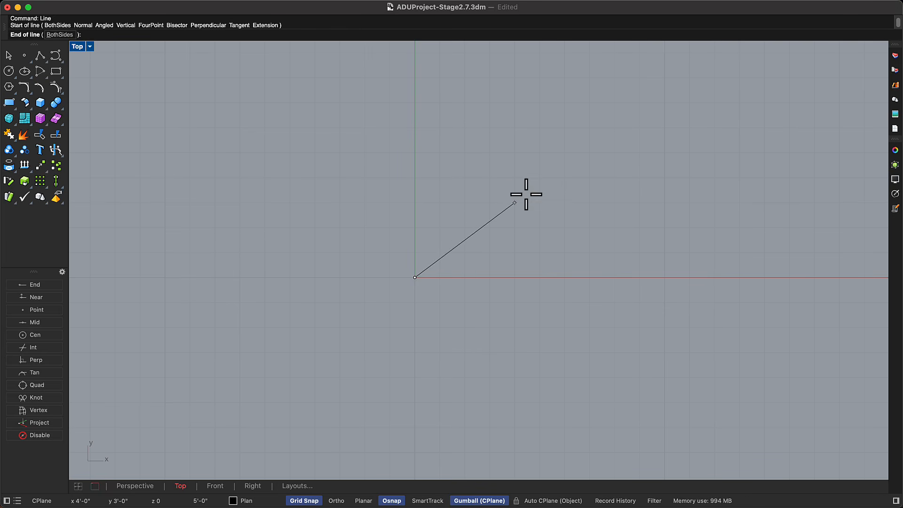
click(516, 184)
key(Return)
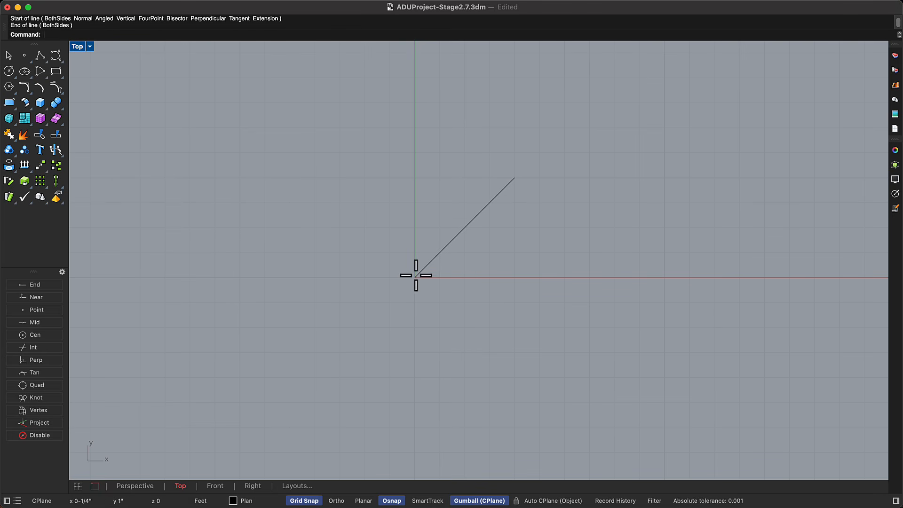
click(414, 278)
click(417, 178)
key(Return)
click(415, 277)
key(Escape)
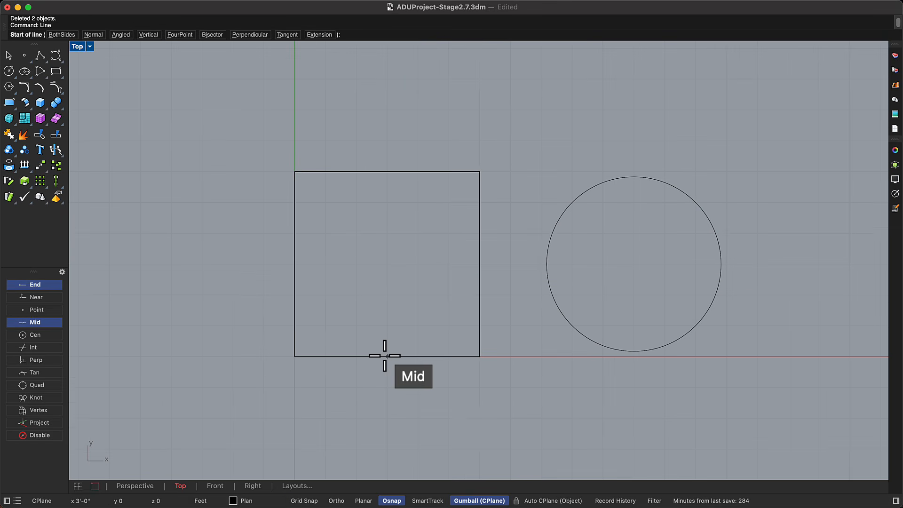
Draw a line between the midpoints of the square's bottom and top edges, and another from the top midpoint to its bottom-right corner.
click(385, 355)
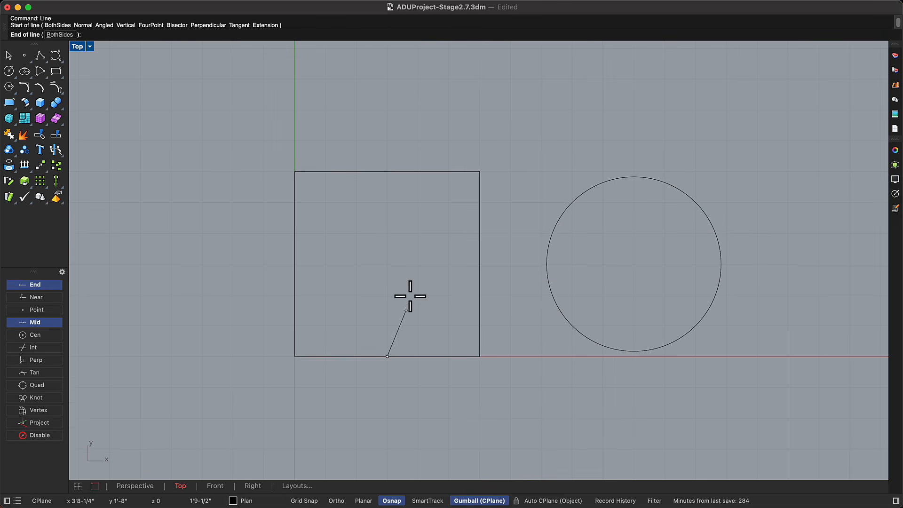
click(387, 171)
key(Return)
click(387, 171)
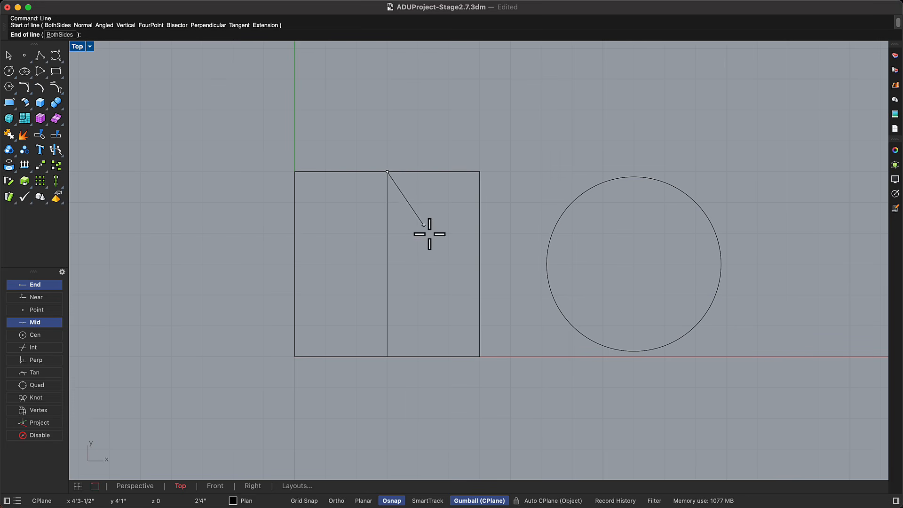
click(479, 356)
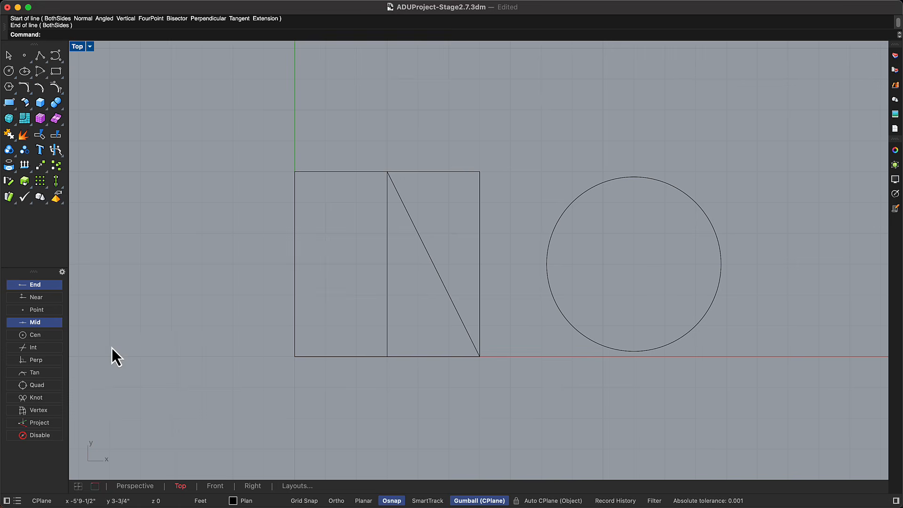
Enable the Cen object snap and place a point at the circle's center.
click(56, 334)
key(Delete)
text(Point)
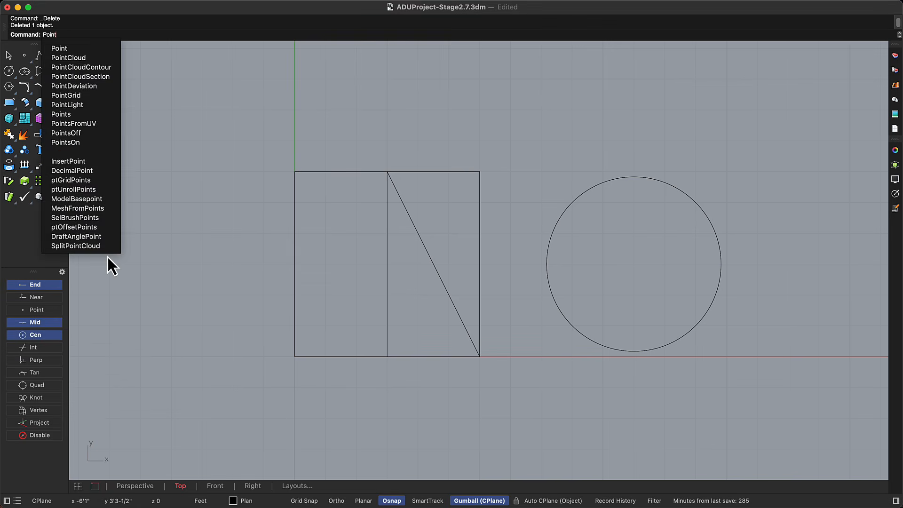
key(Return)
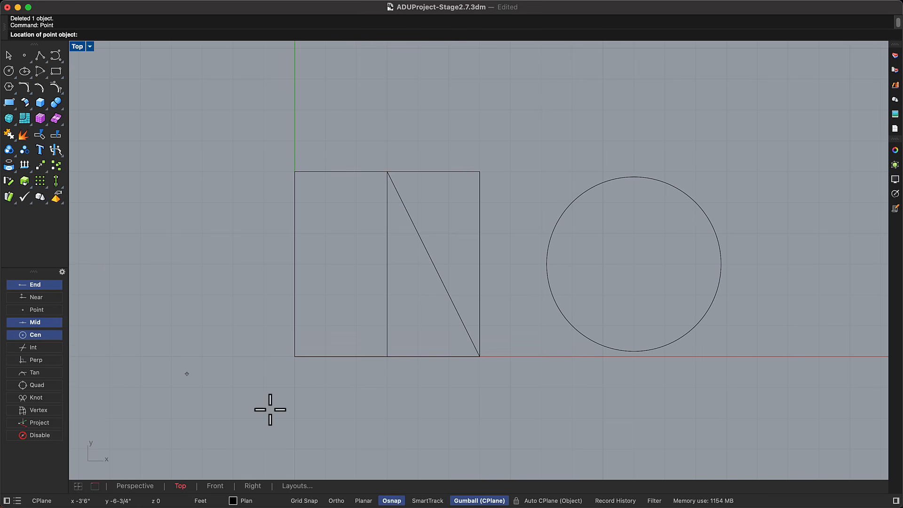
click(597, 347)
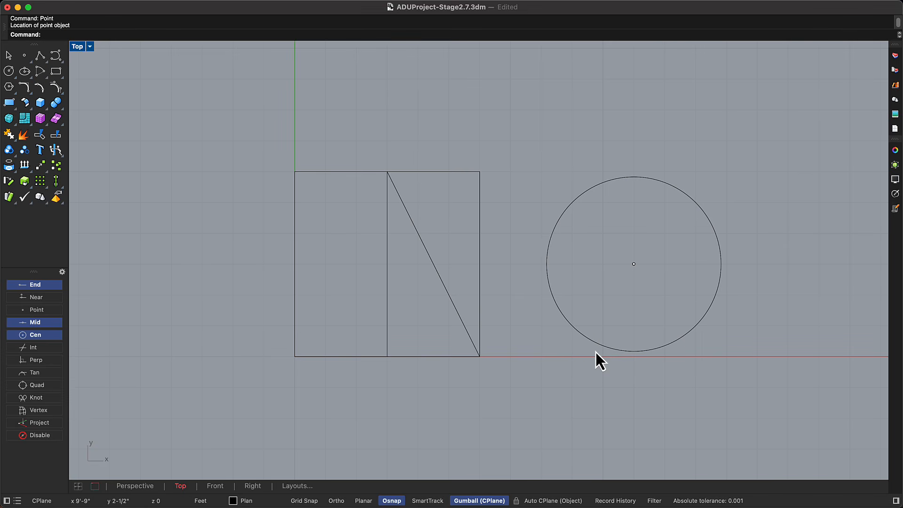
Toggle the Int object snap on and back off.
click(47, 347)
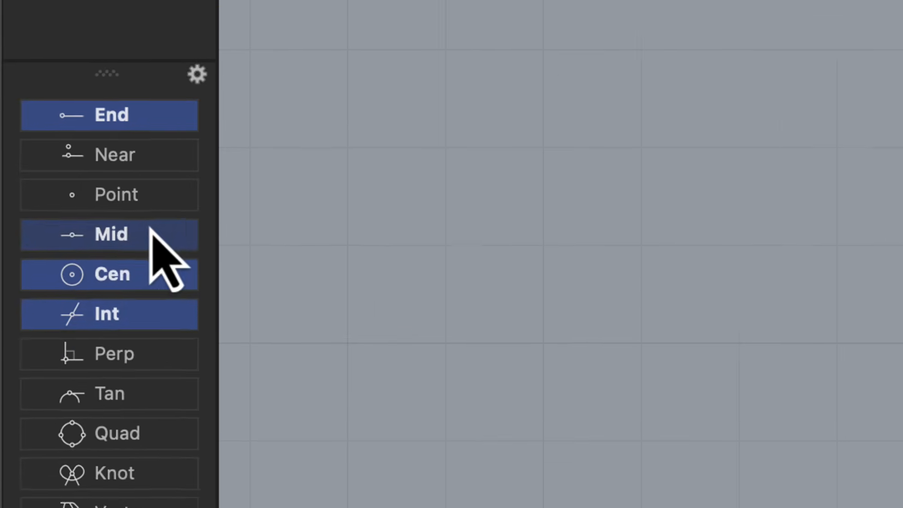
click(47, 322)
click(177, 308)
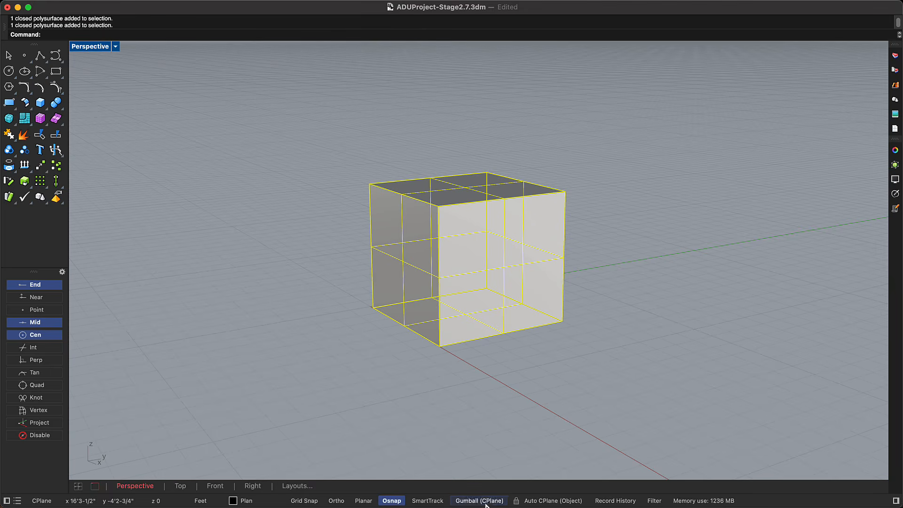
Turn on the Gumball and use it to rotate, scale and move the selected box freehand.
click(485, 503)
mouse_move(406, 263)
shift+mouse_down()
mouse_move(331, 274)
mouse_move(412, 260)
shift+mouse_up()
drag(465, 306, 461, 287)
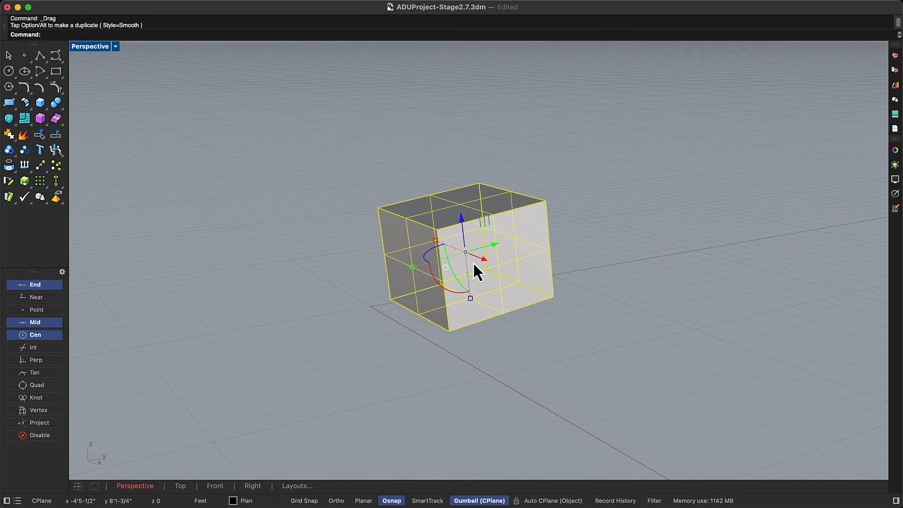
drag(486, 254, 472, 279)
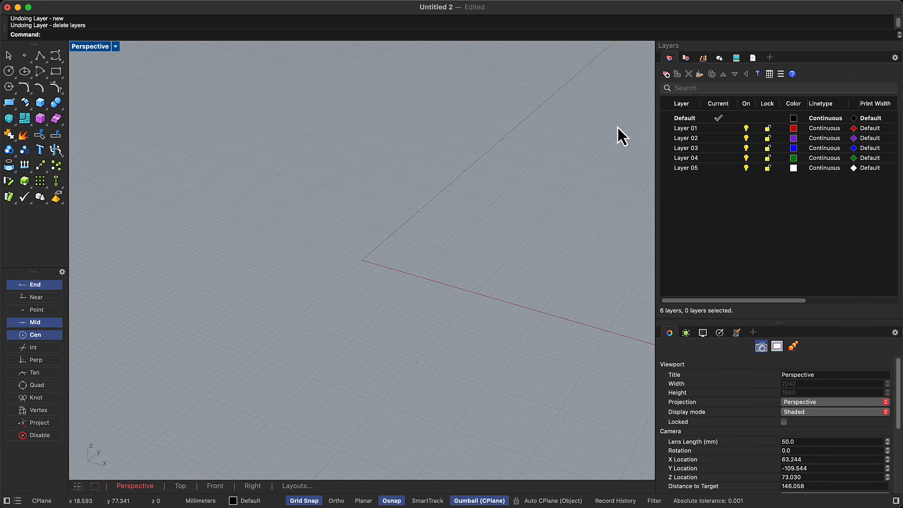
Delete Layer 01 through Layer 05.
click(673, 129)
shift+click(682, 166)
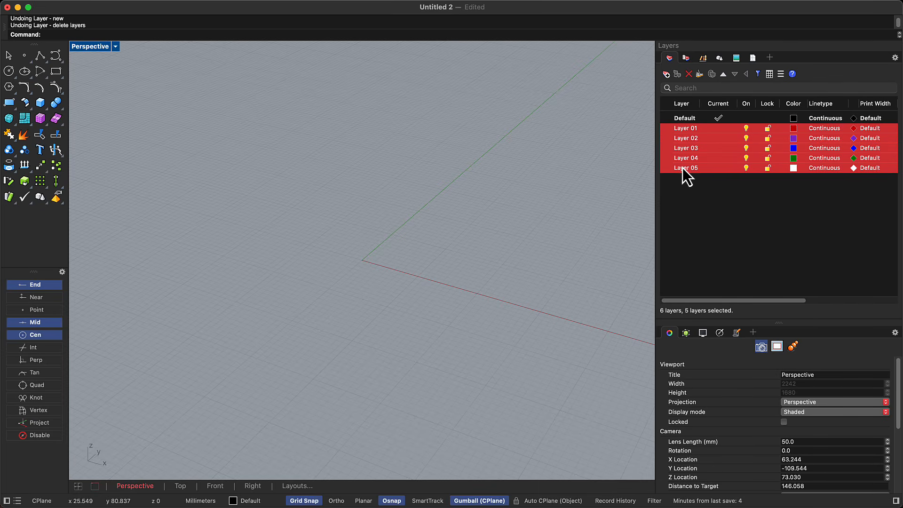
click(687, 78)
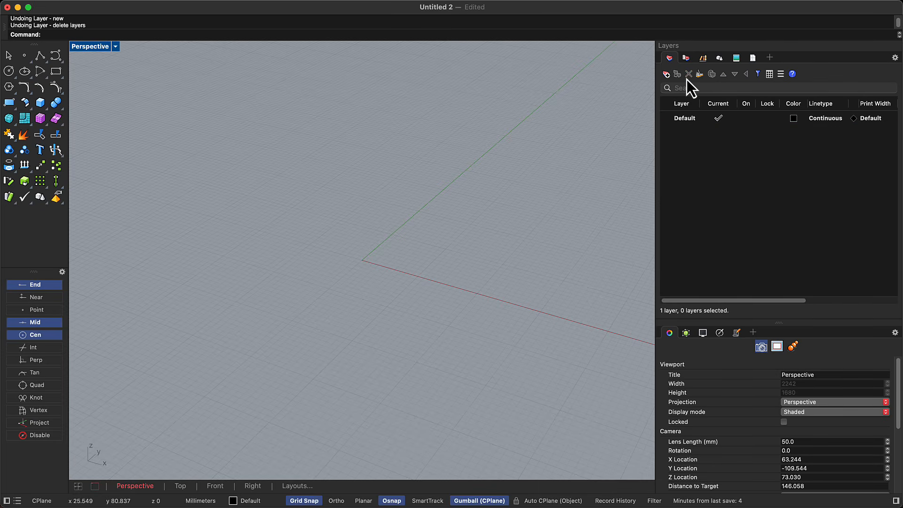
Create a new layer named Test and make it the current layer.
click(665, 78)
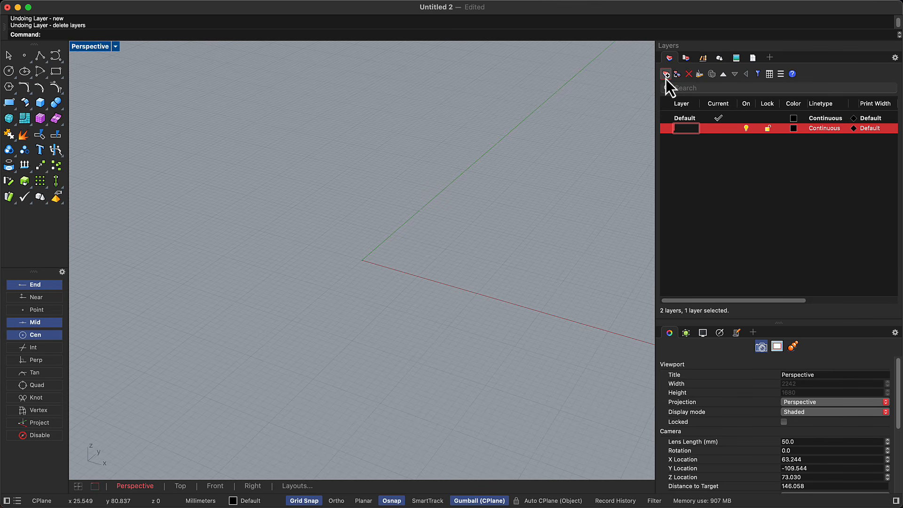
text(Test)
key(Return)
click(715, 129)
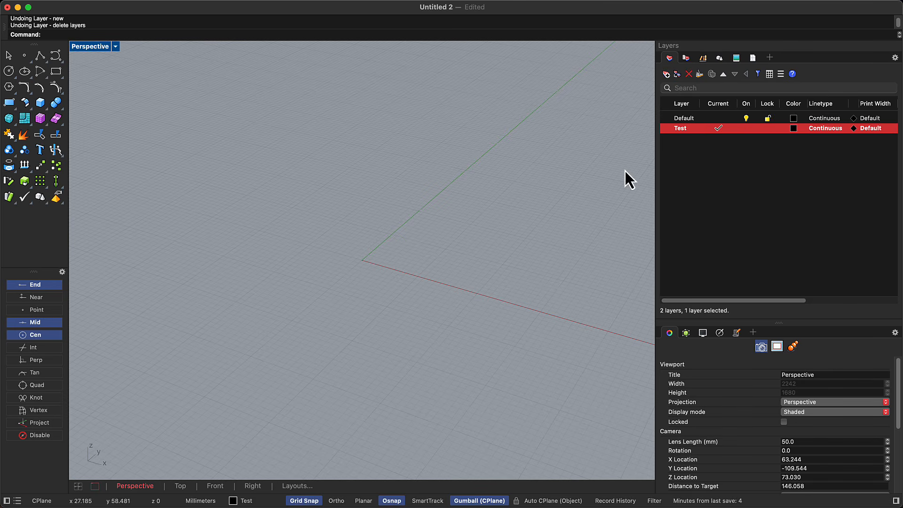
Draw a freehand box around the origin on the Test layer, and make Default the current layer.
text(box)
key(Return)
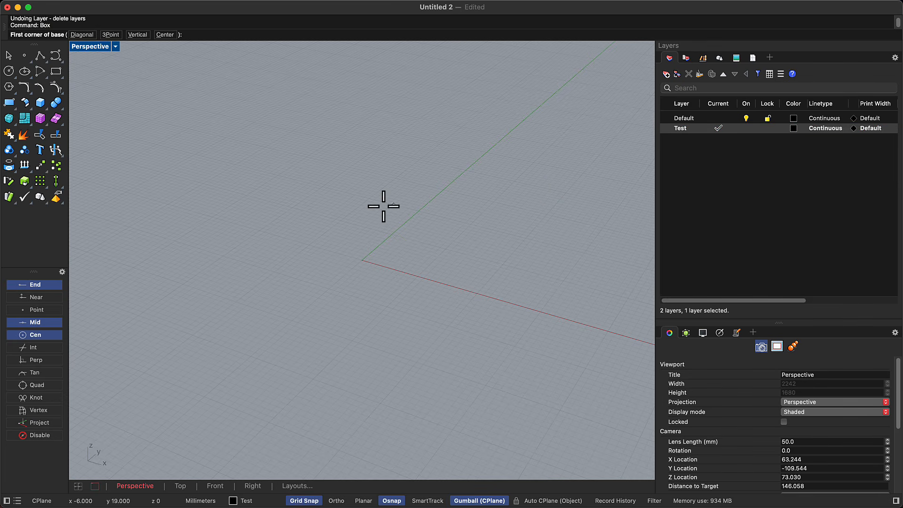
click(333, 206)
click(426, 313)
click(404, 216)
click(719, 118)
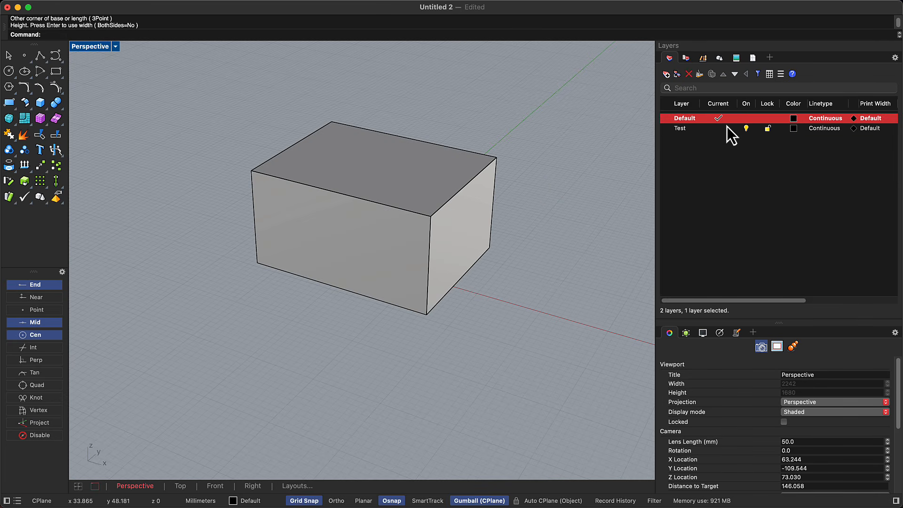
Set the Test layer's colour to red.
click(792, 129)
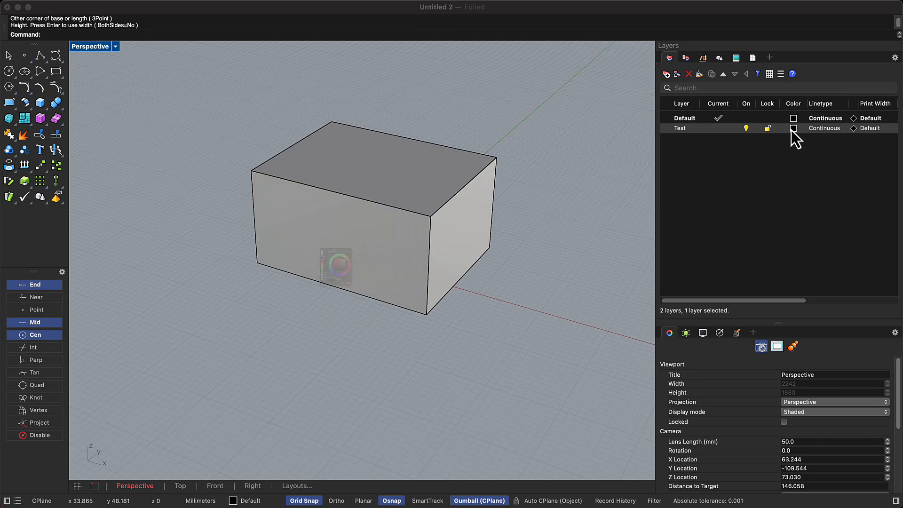
click(244, 215)
click(433, 397)
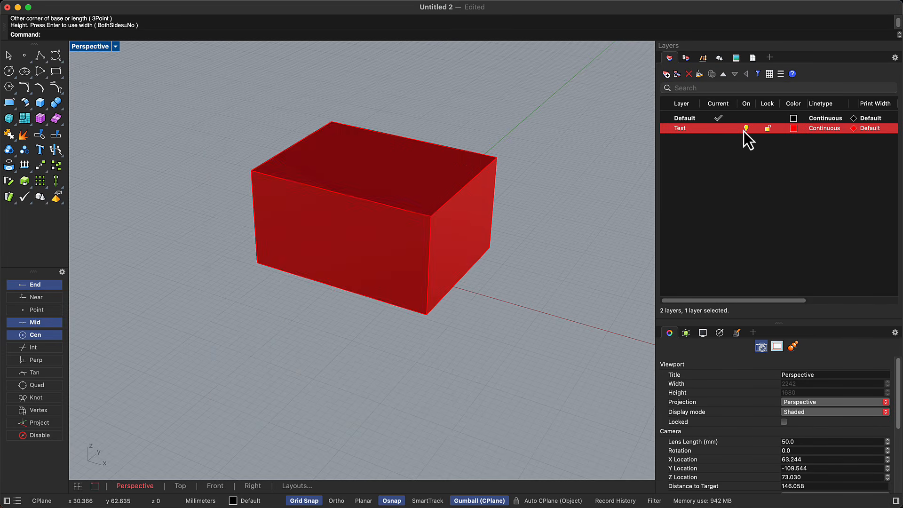
Turn the Test layer off and back on, and try out its lock toggle.
click(746, 128)
click(746, 128)
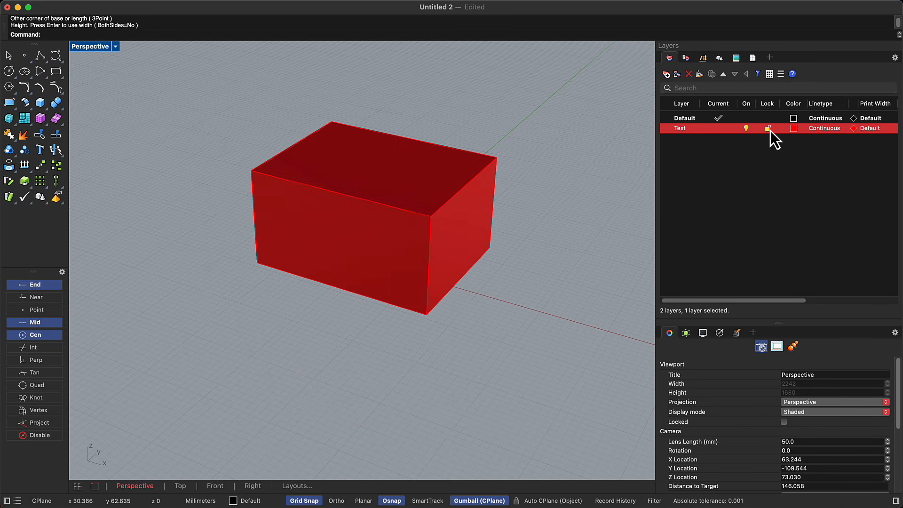
click(768, 129)
Nest the Test layer as a sublayer of Default, then collapse and re-expand the Default group.
drag(684, 130, 683, 120)
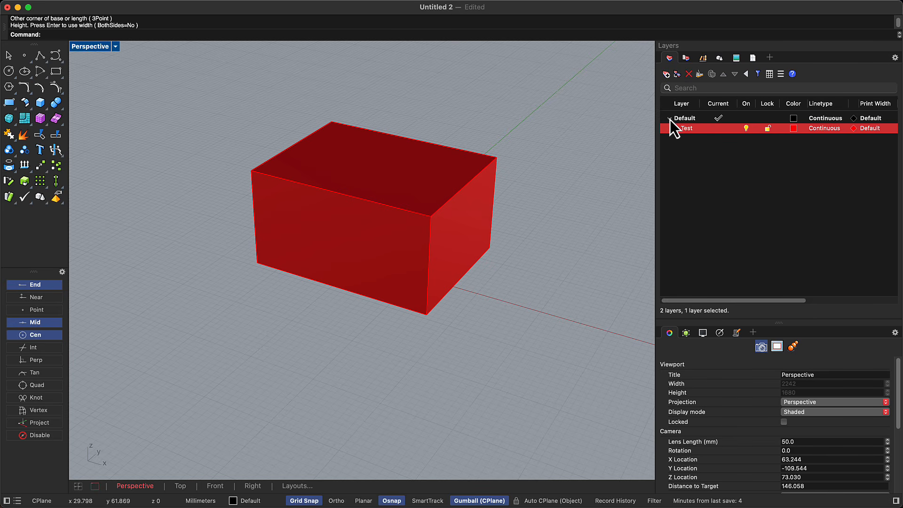
click(670, 119)
click(670, 120)
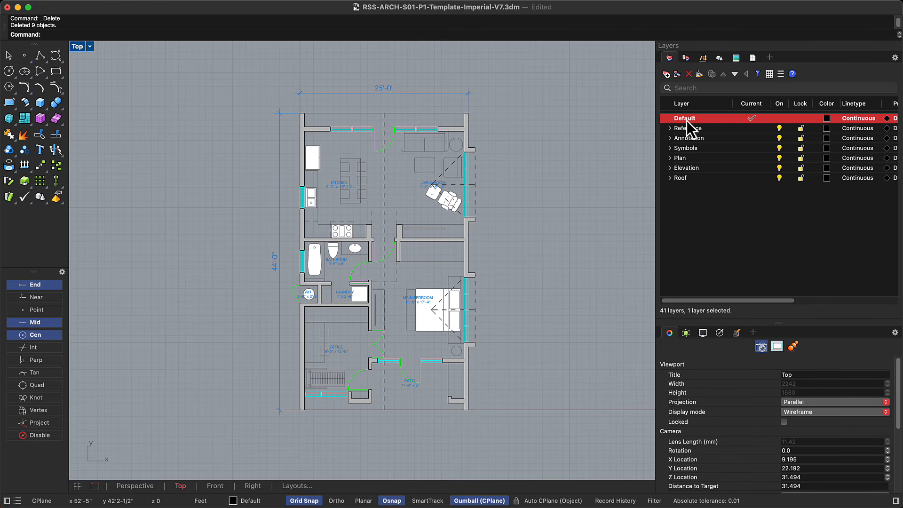
Examine the floor-plan file's parent layers from Reference to Roof and the sublayers of Reference, Annotation and Elevation.
click(714, 129)
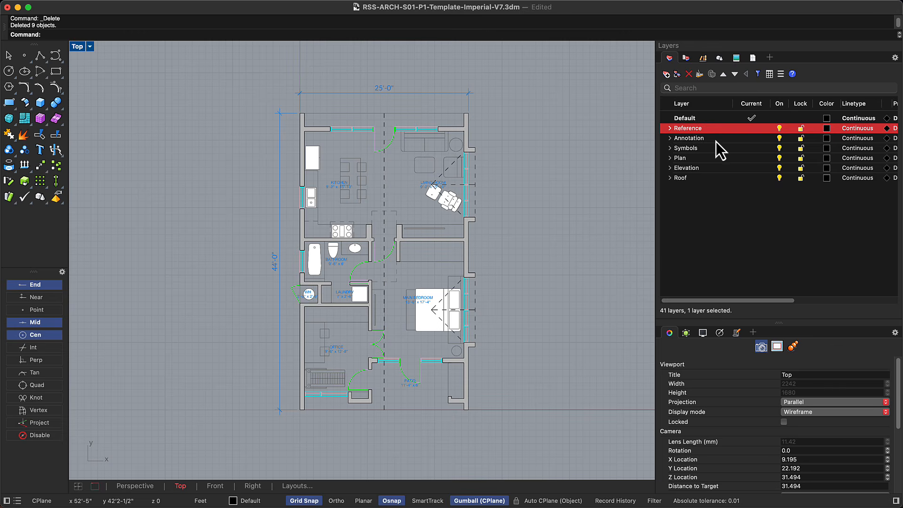
click(716, 139)
click(715, 148)
click(717, 159)
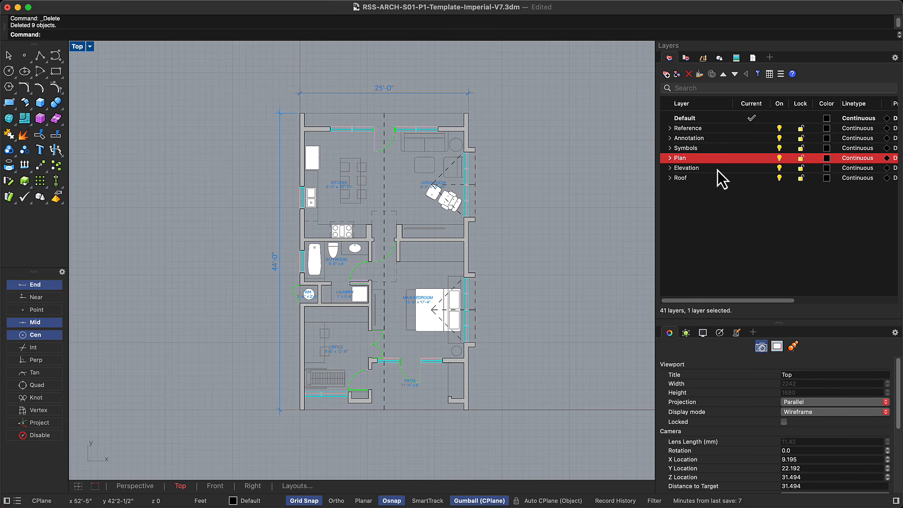
click(718, 169)
click(718, 178)
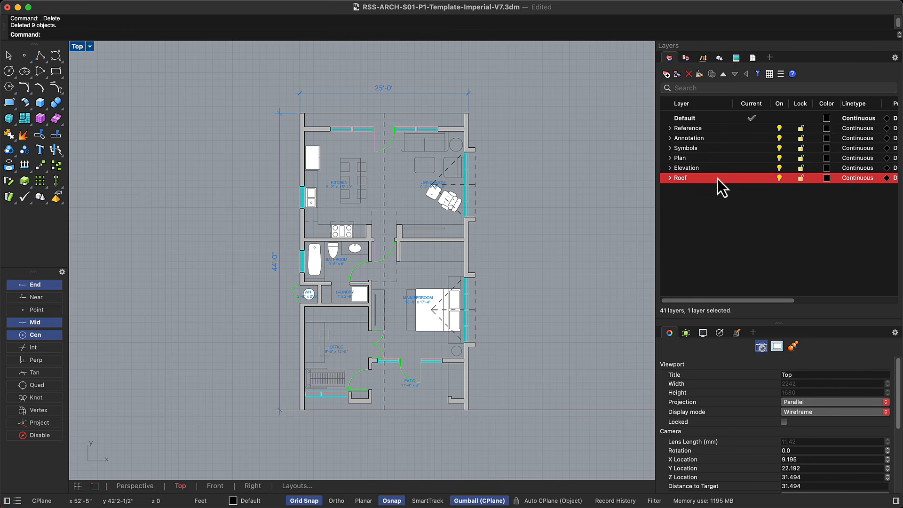
click(669, 128)
click(670, 128)
click(669, 140)
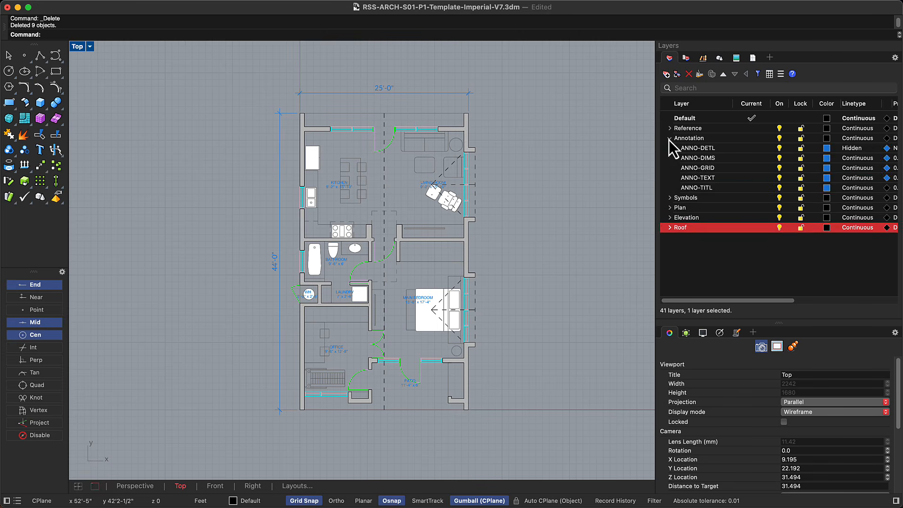
click(669, 138)
click(669, 168)
click(669, 168)
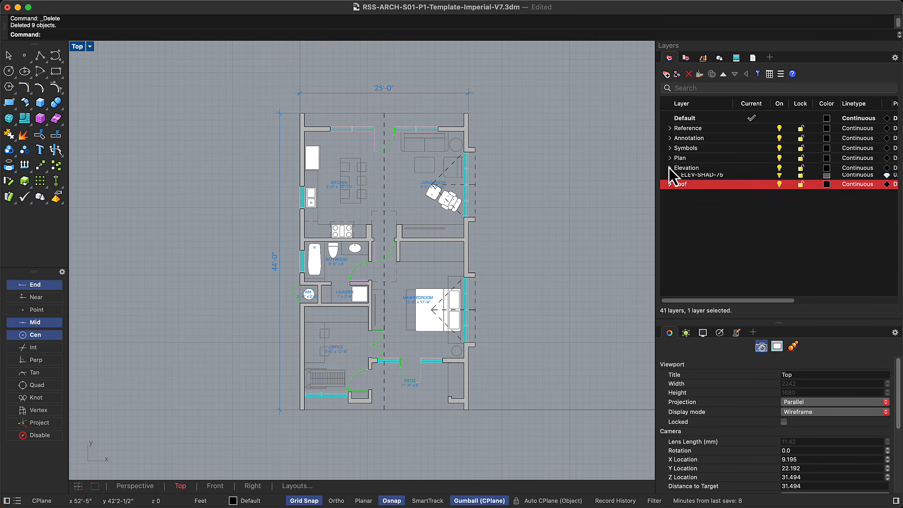
Expand the Plan layer and make its sublayers current one after another, from PLAN-CEIL to PLAN-GLAZ.
click(670, 158)
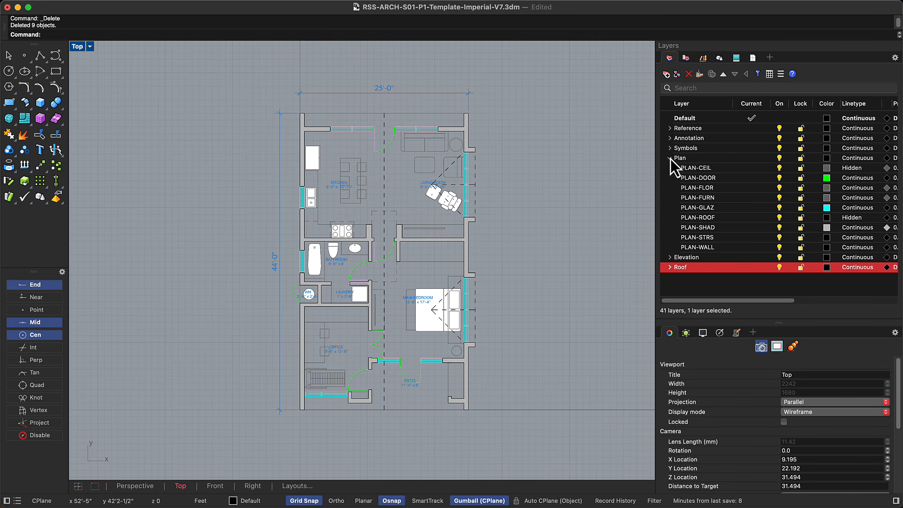
click(744, 168)
click(746, 178)
click(748, 187)
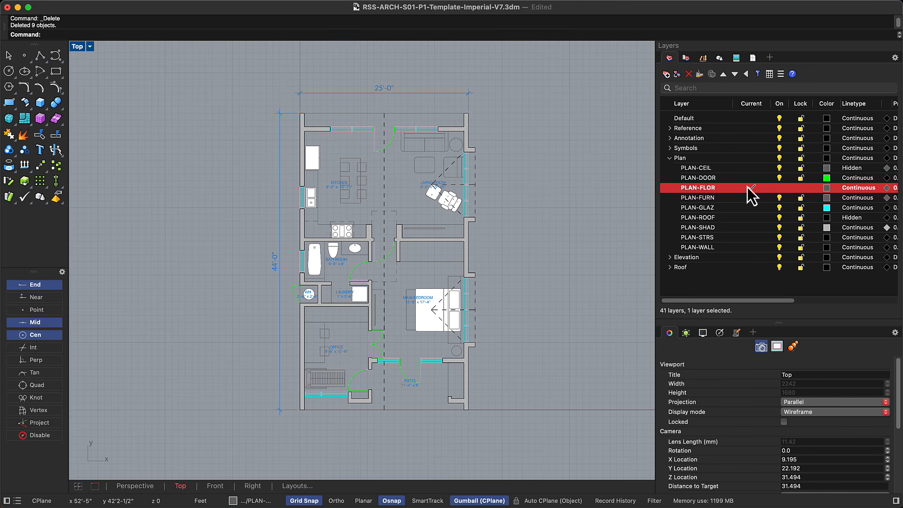
click(748, 197)
click(748, 208)
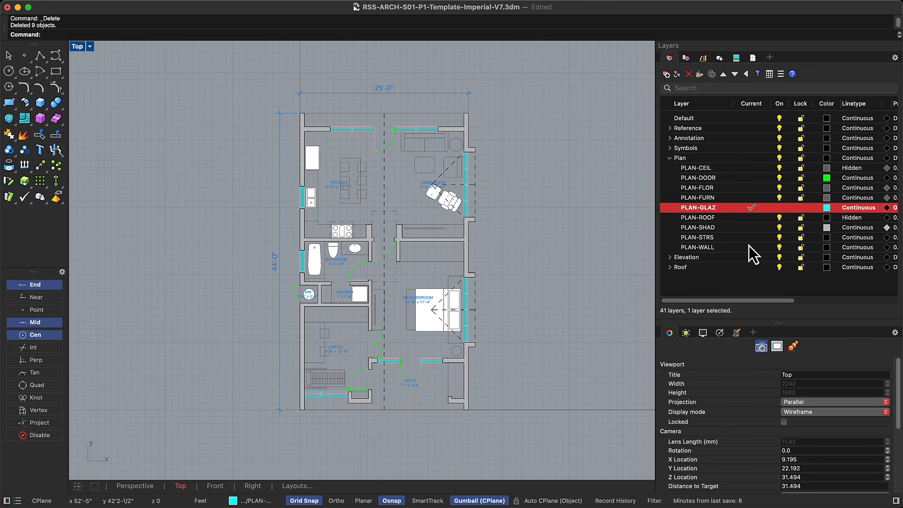
Turn the PLAN-FURN and PLAN-FLOR layers off and back on, one at a time.
click(780, 198)
click(779, 197)
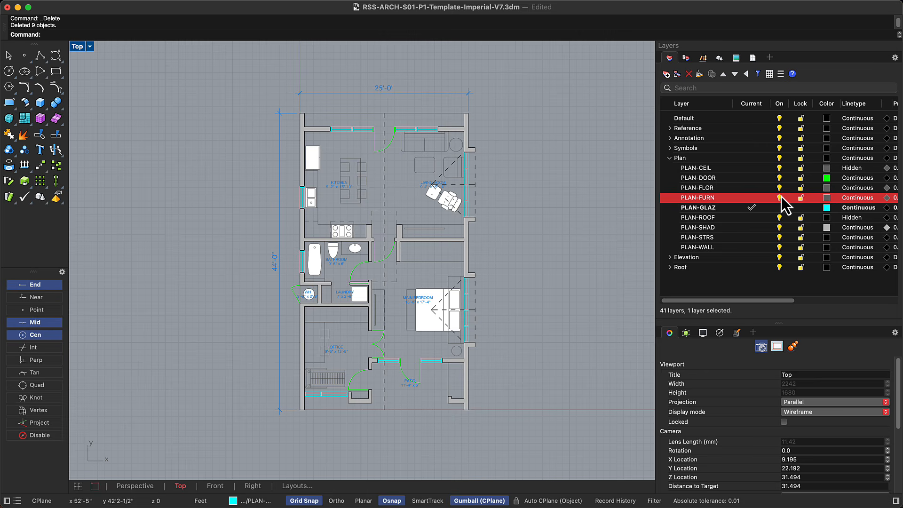
click(780, 187)
click(780, 187)
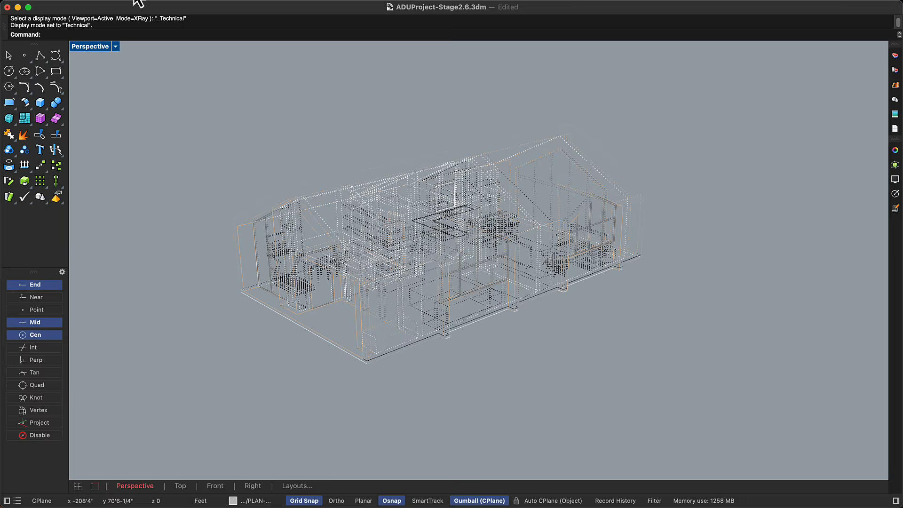
Set the house model's Perspective view to the Concept display mode and show all four viewports.
click(135, 3)
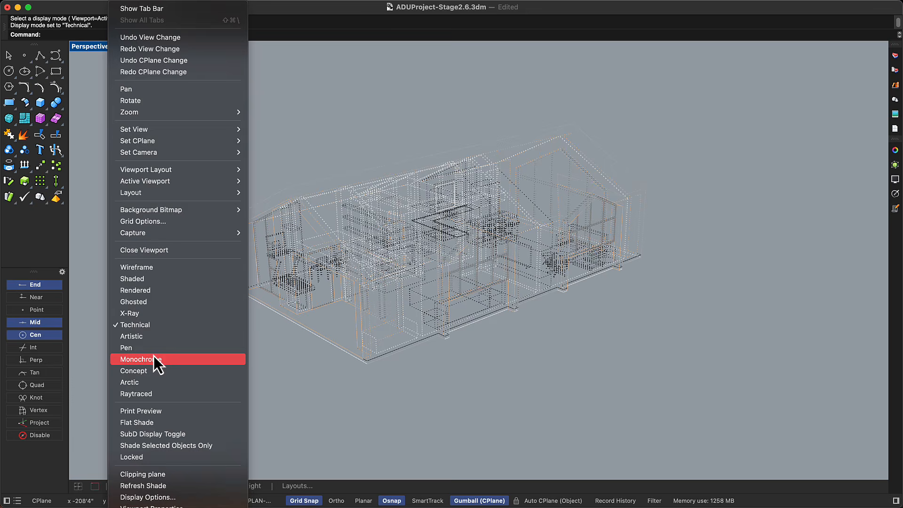
click(154, 369)
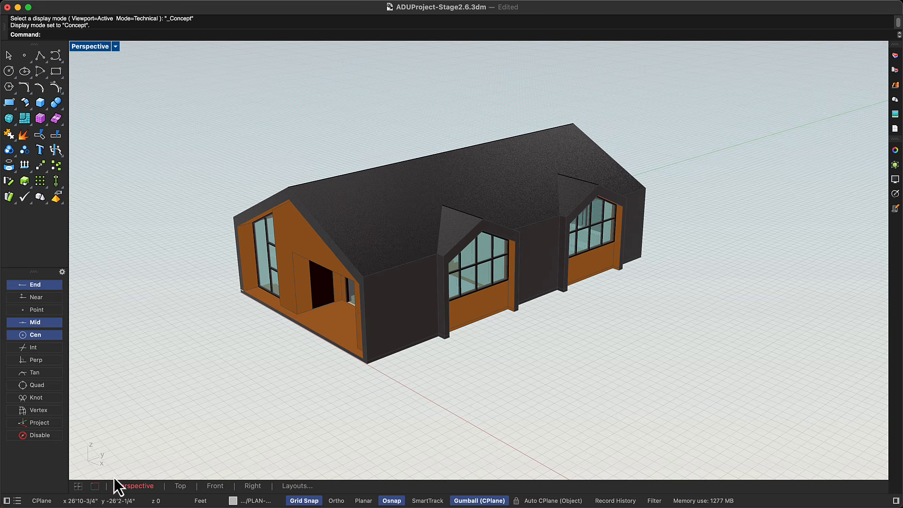
click(78, 486)
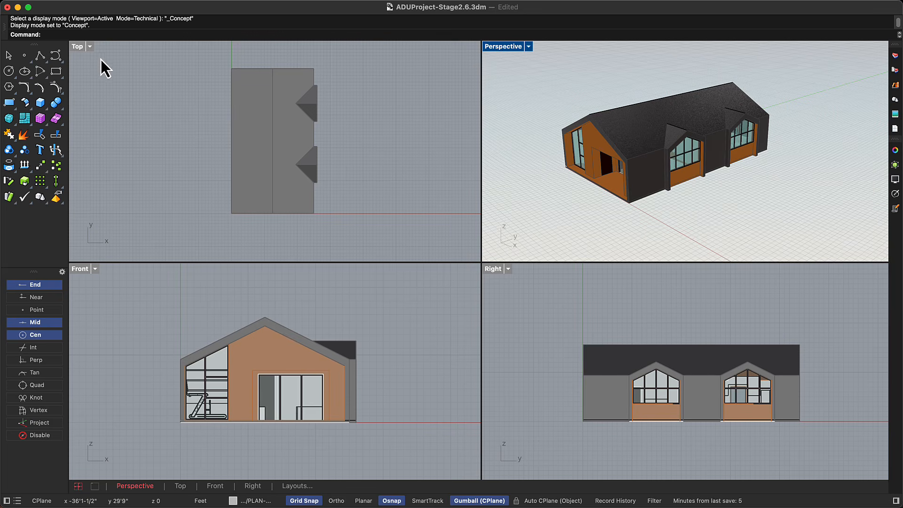
Set the Top viewport to Wireframe and the Front viewport to Rendered display mode.
click(83, 51)
click(123, 6)
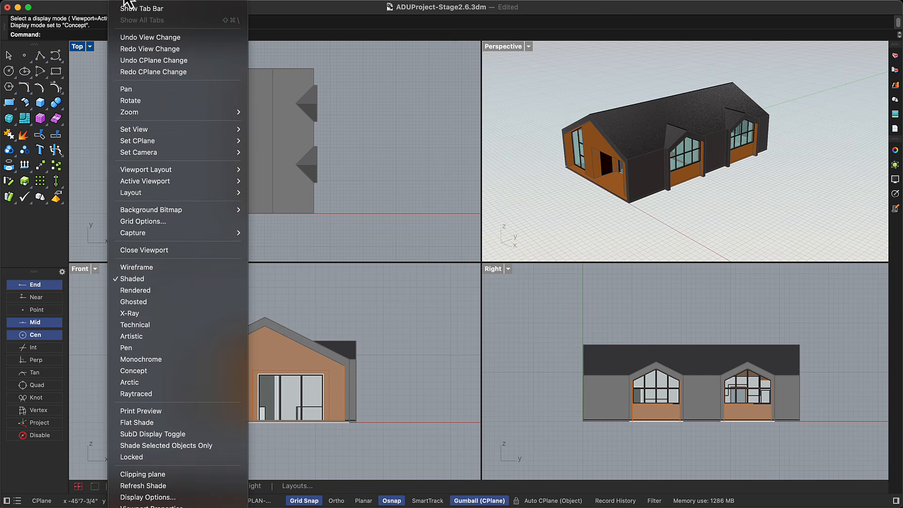
click(163, 272)
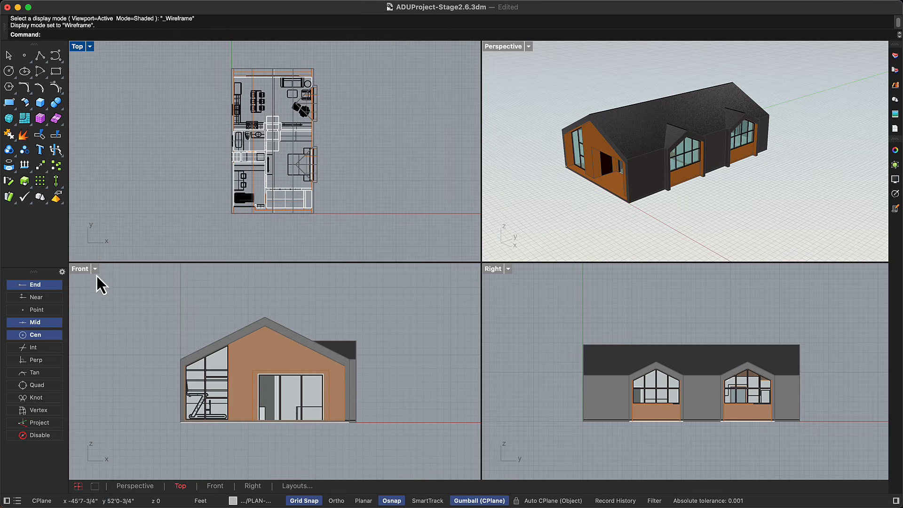
click(83, 270)
click(123, 3)
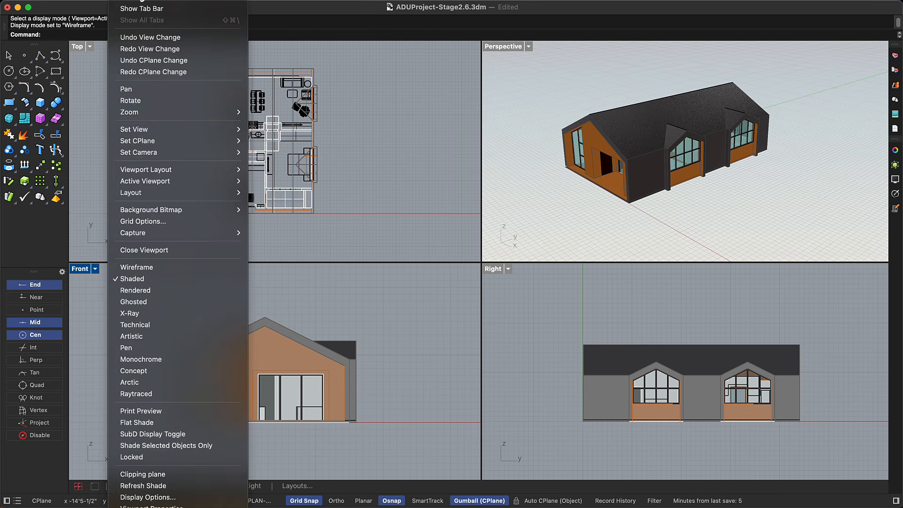
click(164, 294)
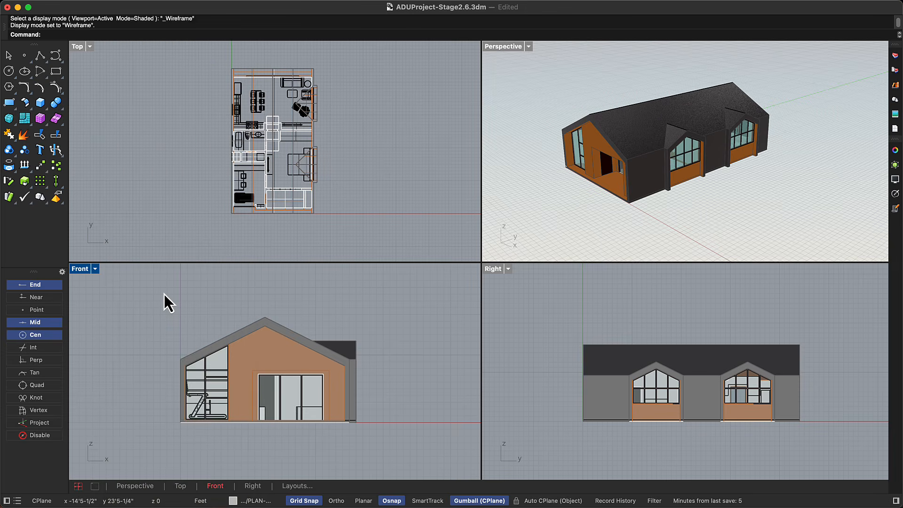
Set the Right viewport to the Pen display mode.
click(487, 277)
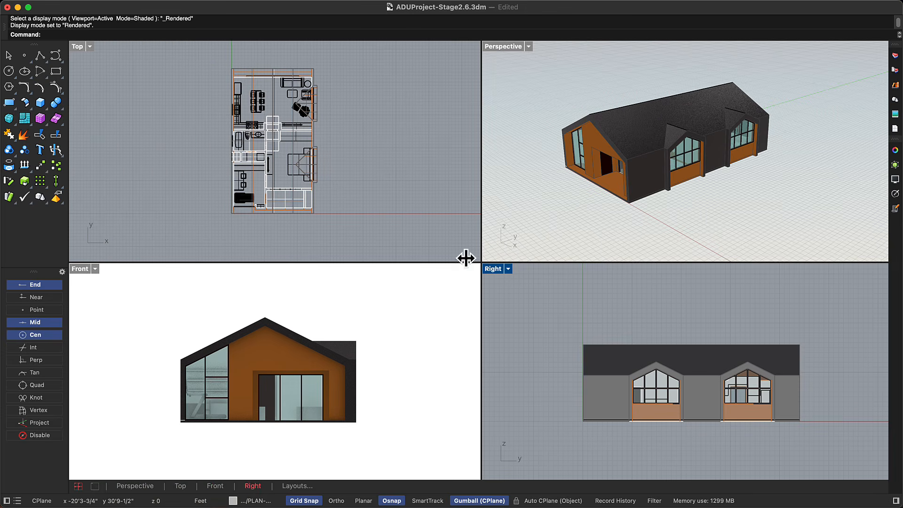
click(133, 3)
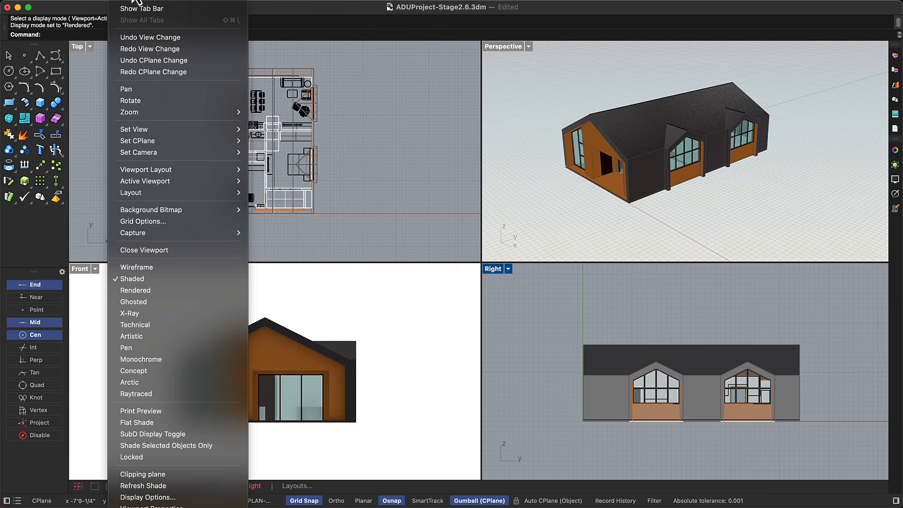
click(174, 346)
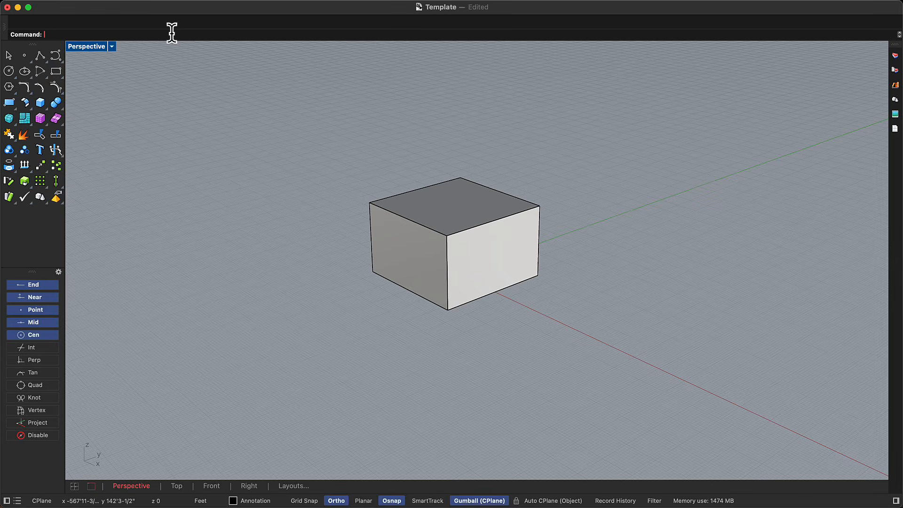
Run the Options command and set the viewport background colour in the Appearance settings to white (#FFFFFF).
text(Options)
key(Return)
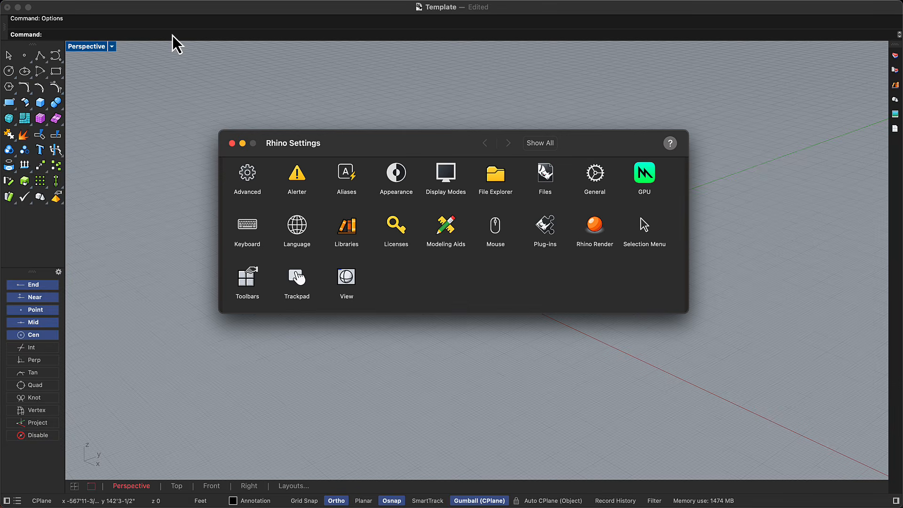
click(404, 175)
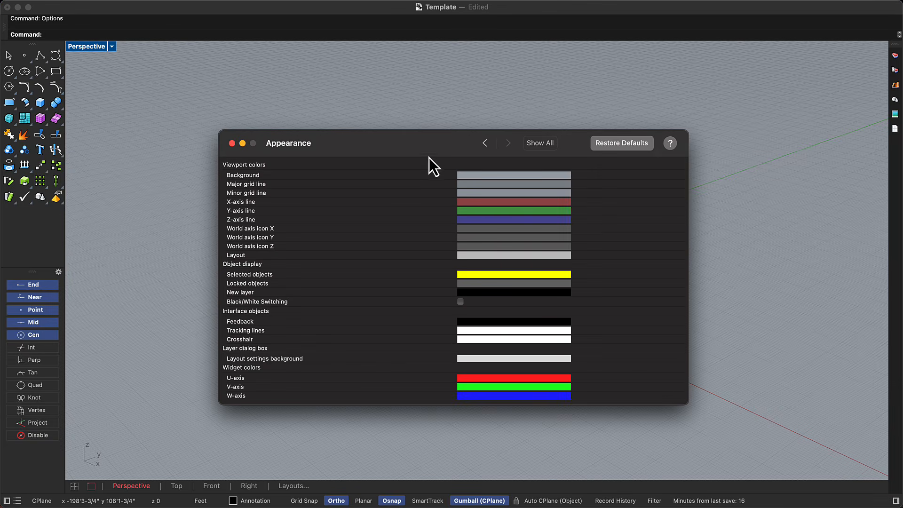
click(489, 175)
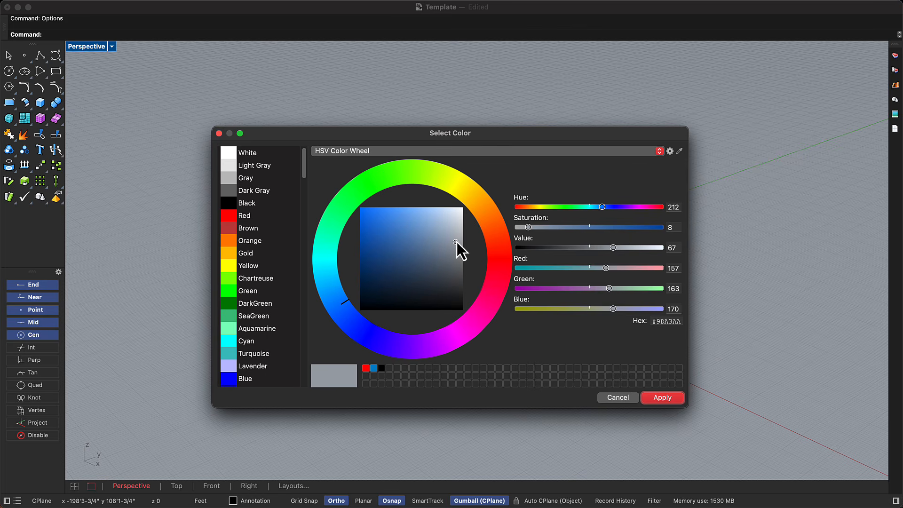
drag(456, 242, 478, 199)
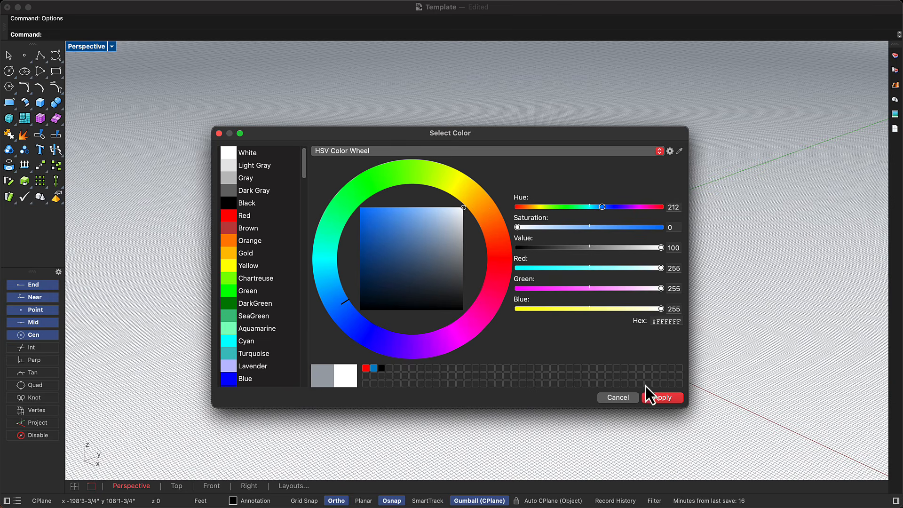
click(658, 399)
Set the major grid line colour to black (#000000) in the Appearance settings.
click(488, 184)
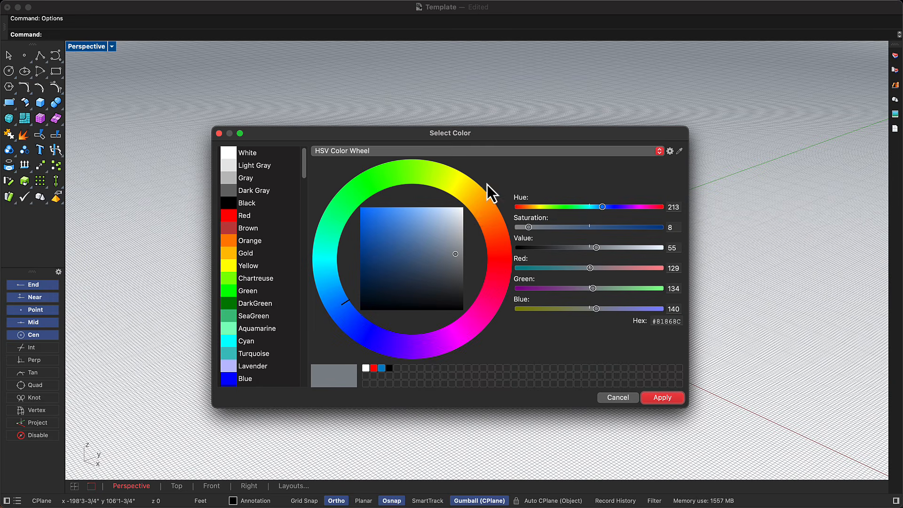
drag(450, 273, 476, 318)
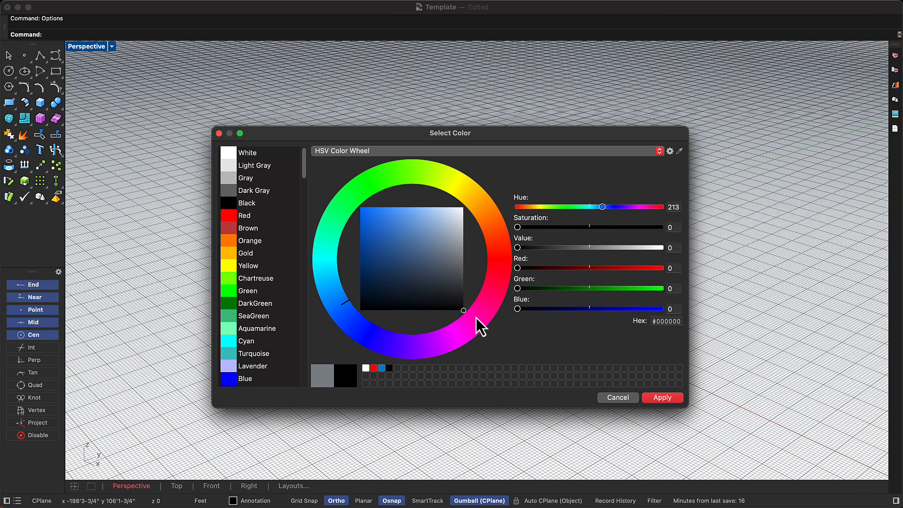
click(664, 400)
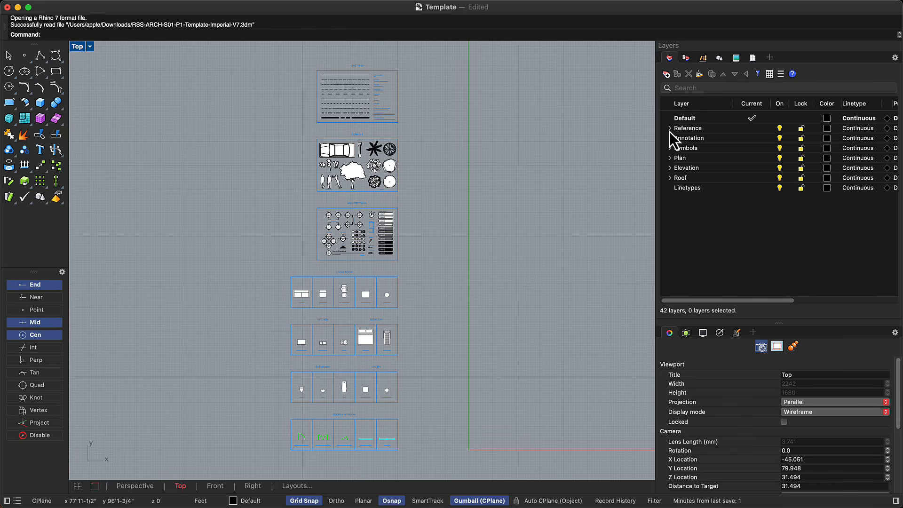
Examine the sublayers of the Template file's parent layers from Reference to Elevation, collapsing each group again.
click(669, 136)
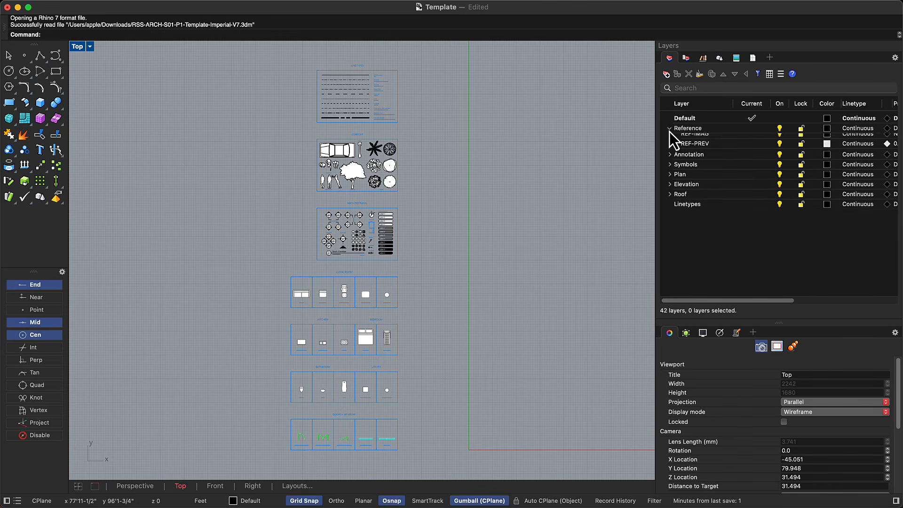
click(670, 139)
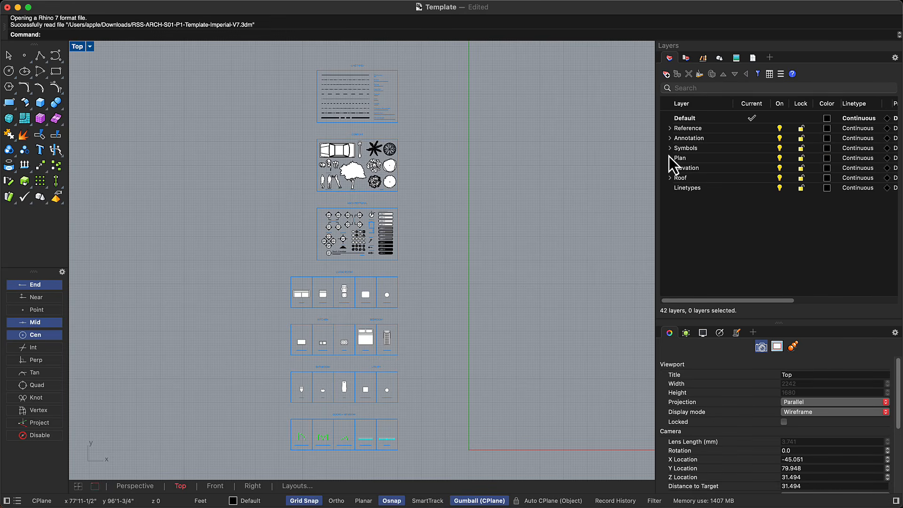
click(669, 150)
click(669, 150)
click(669, 158)
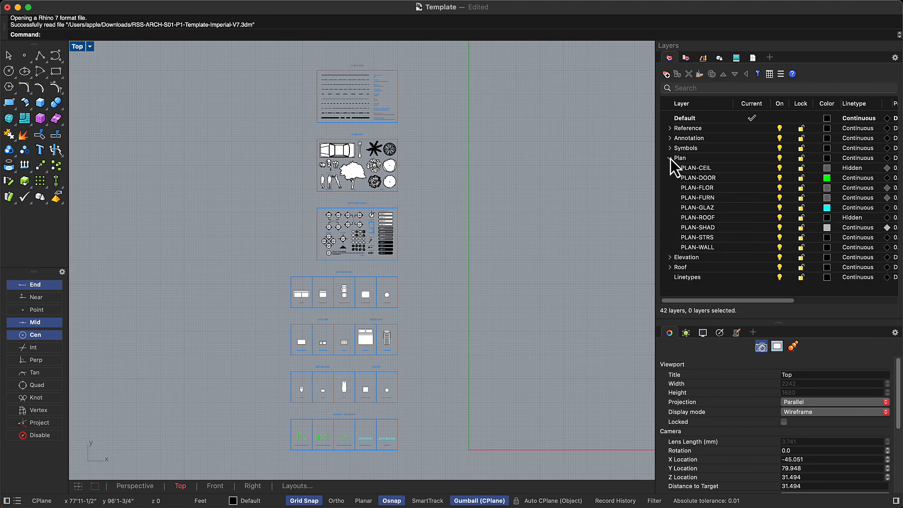
click(670, 159)
click(670, 168)
click(670, 168)
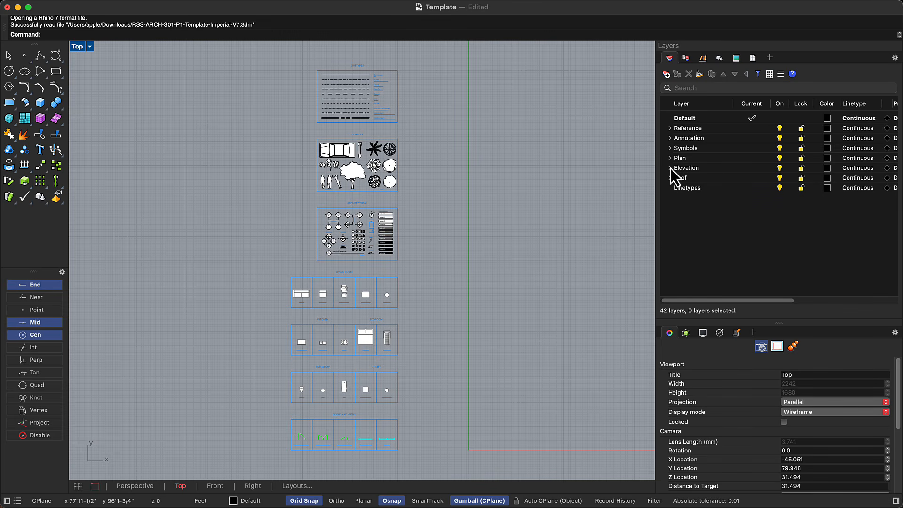
Examine the template's block library in the Top view, from the doors and windows through the architectural symbols to the linetypes.
scroll(344, 445, up, 10)
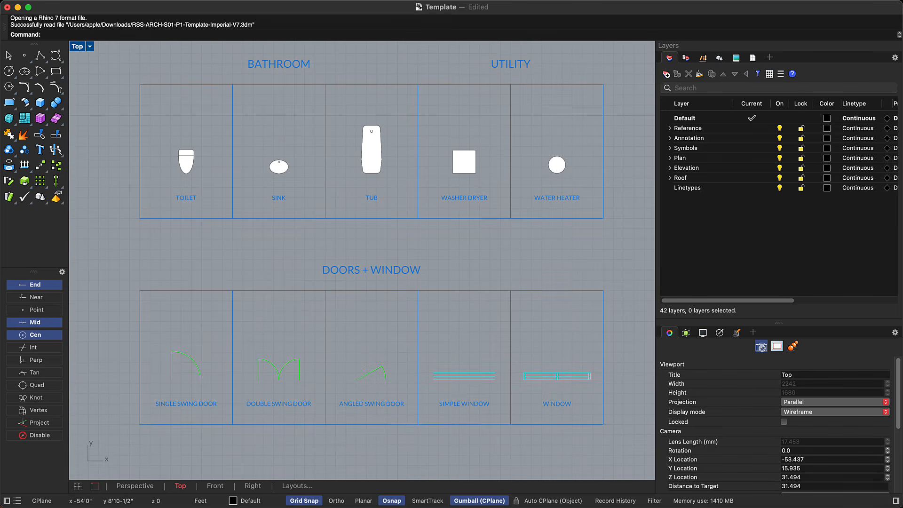
right_drag(367, 127, 363, 235)
right_drag(363, 171, 357, 462)
right_drag(364, 117, 357, 460)
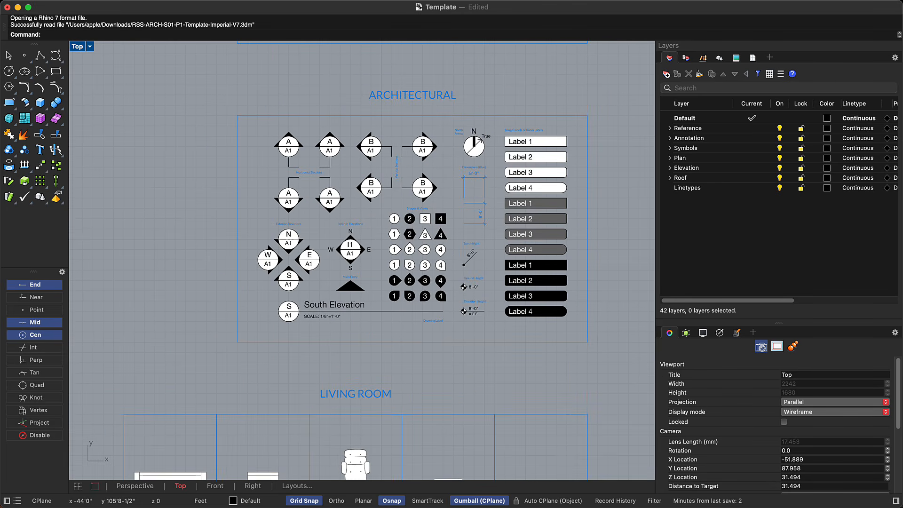
right_drag(443, 77, 425, 341)
right_drag(414, 71, 415, 459)
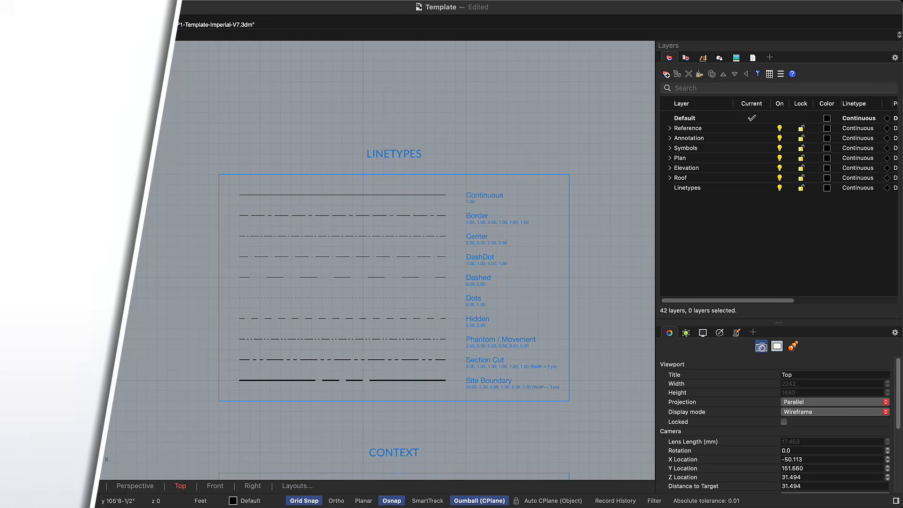